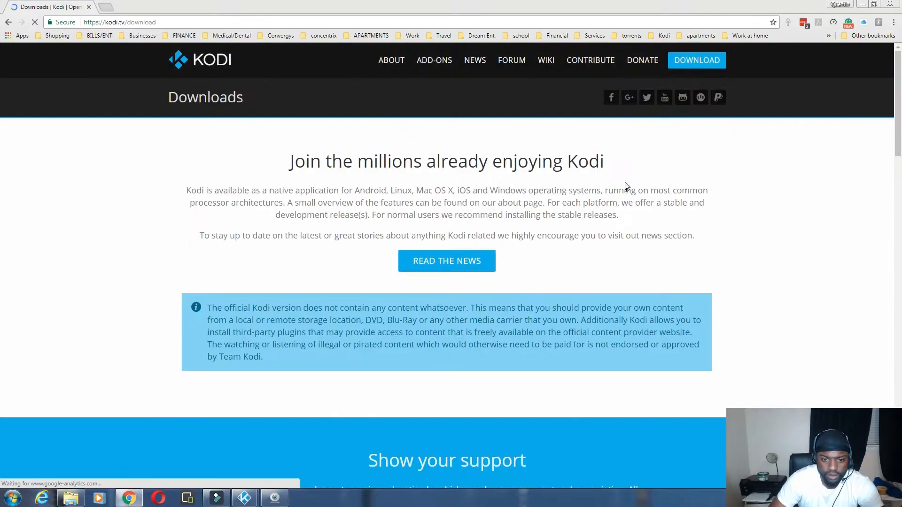
Step: Scroll the kodi.tv/download page down toward the 'Choose your weapon' platform icons
scroll(611, 178, down, 10)
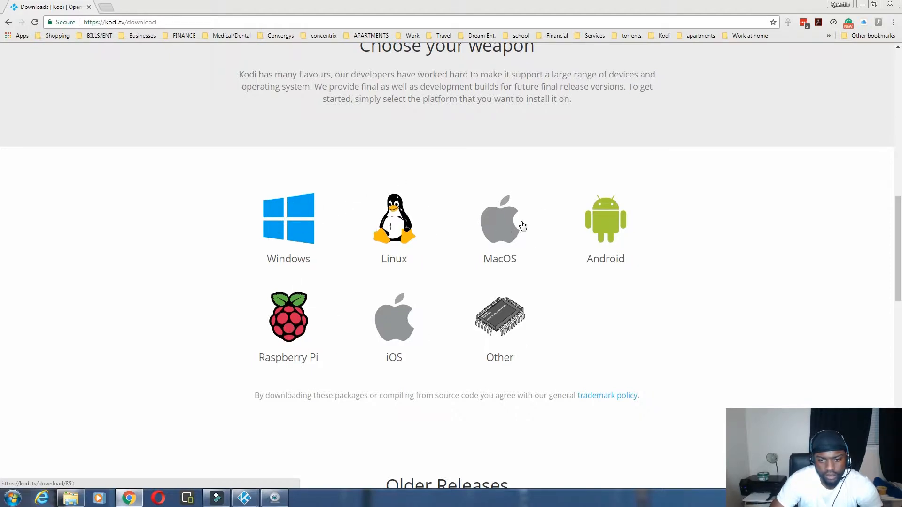
click(285, 208)
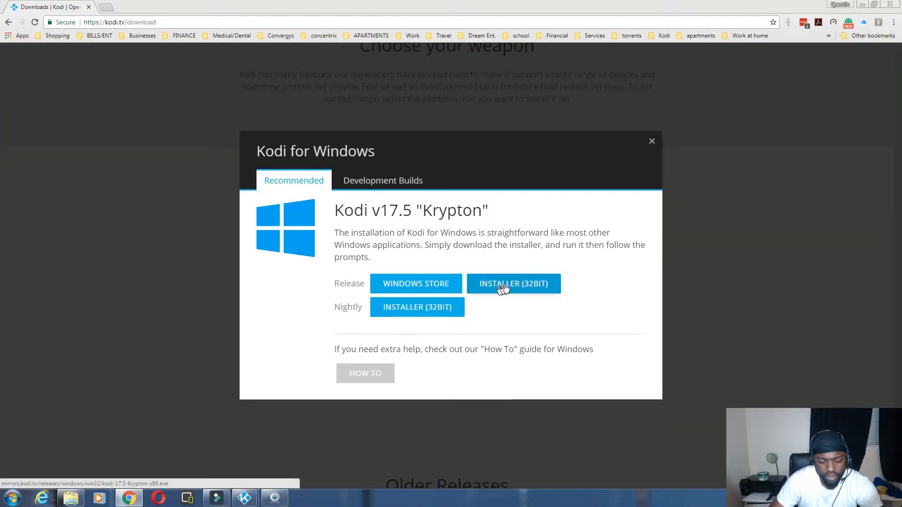
click(651, 140)
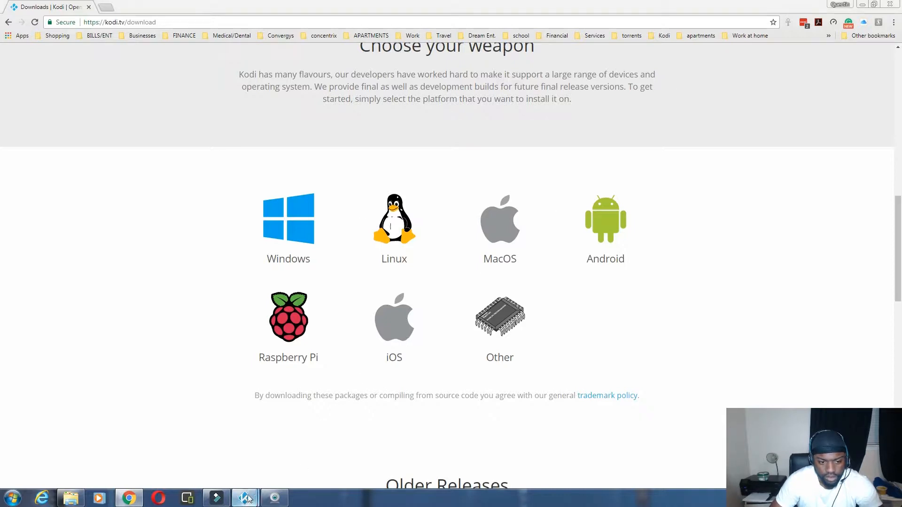
Step: Run the Kodi installer with the licence, default components and default install folder, and start installing
mouse_move(244, 498)
click(301, 448)
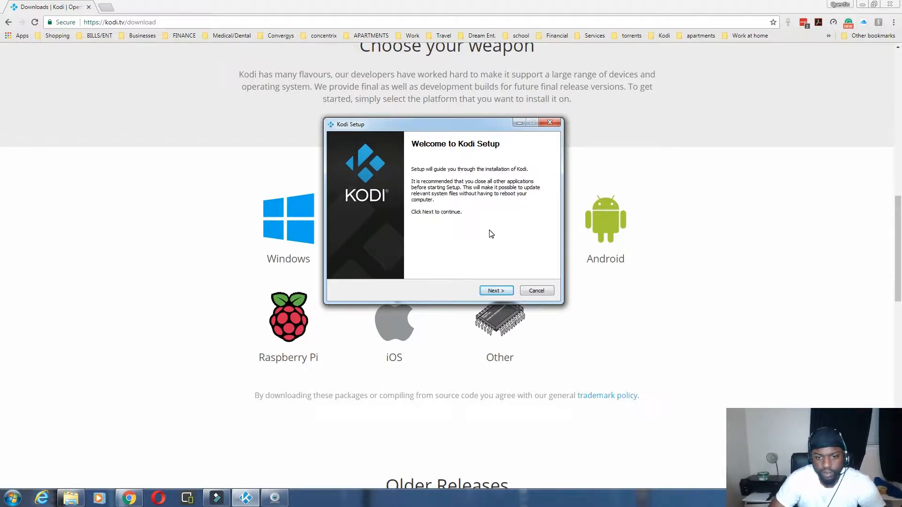
click(501, 290)
click(501, 290)
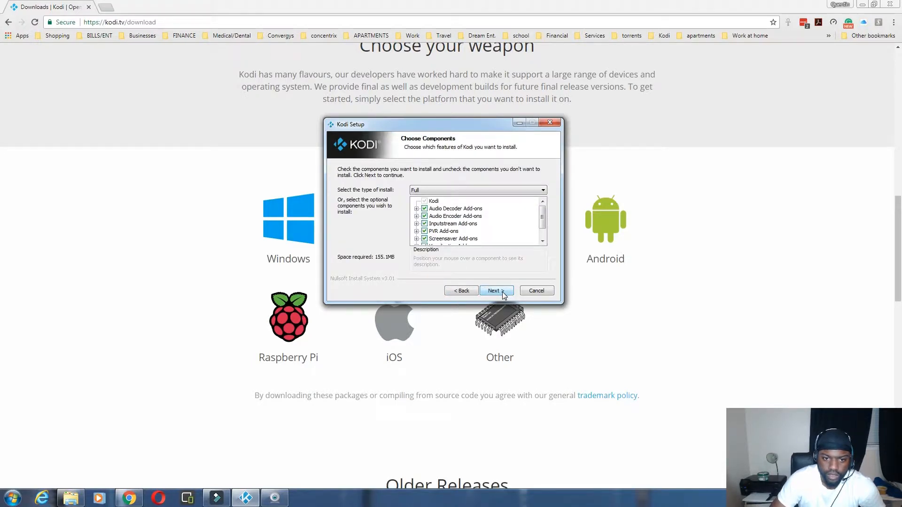
click(497, 291)
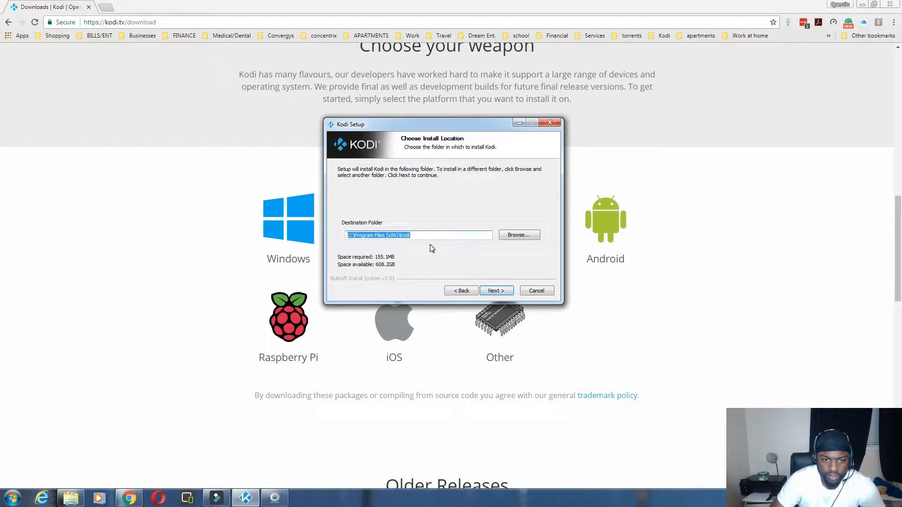
drag(412, 234, 320, 231)
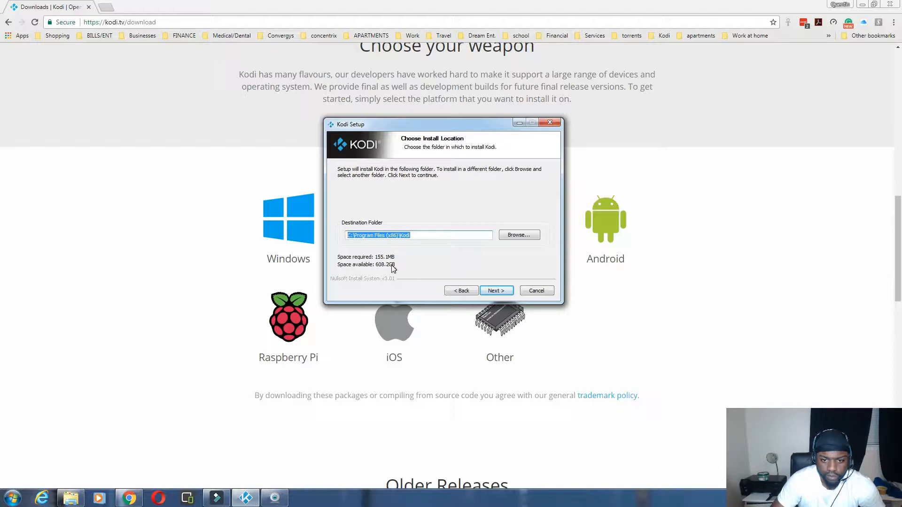
click(497, 292)
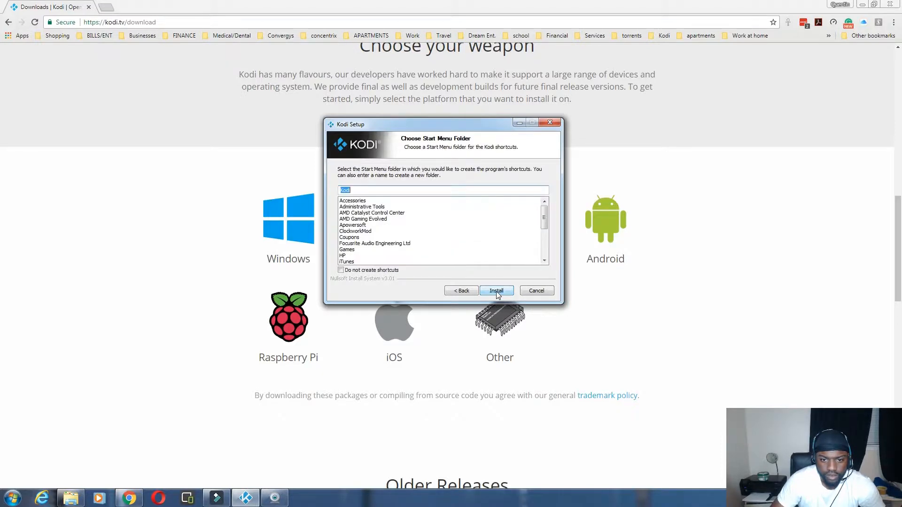
click(497, 292)
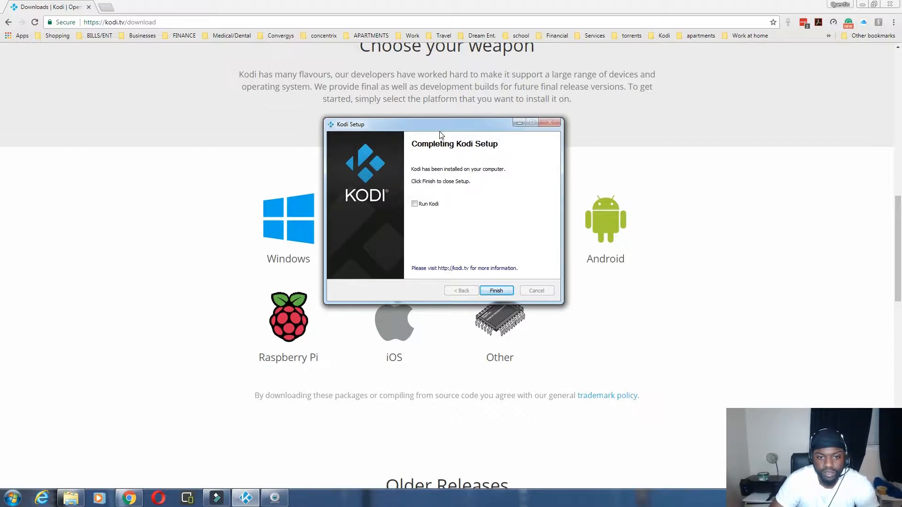
Step: Tick Run Kodi in setup, move the setup window aside, and return to Chrome's download page
click(414, 203)
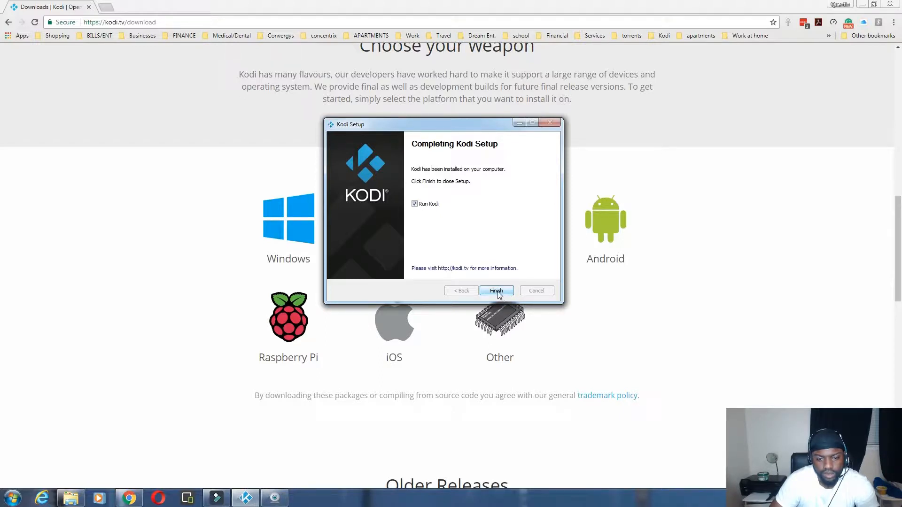
drag(437, 128, 396, 221)
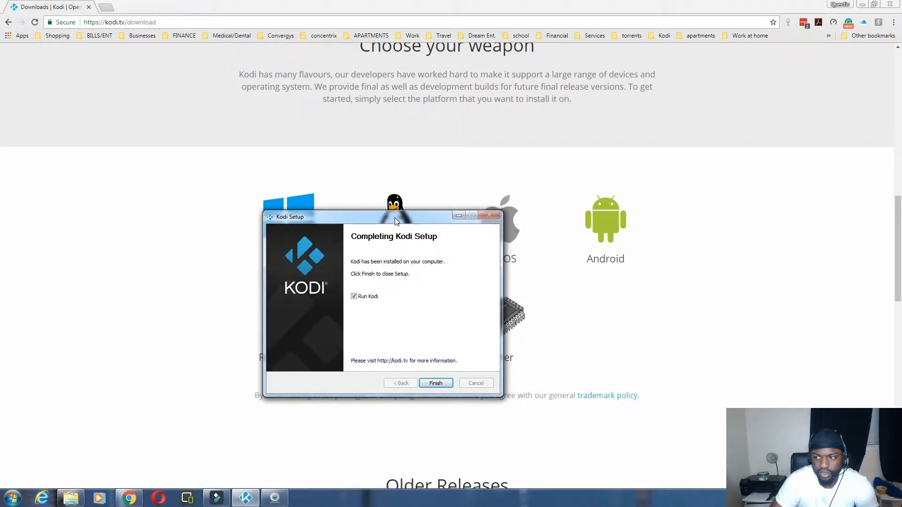
click(436, 383)
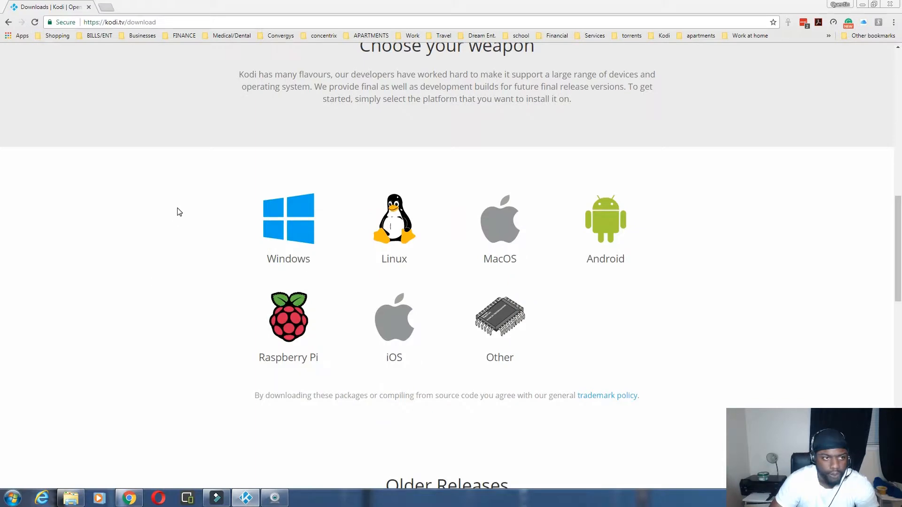
click(107, 10)
text(ares)
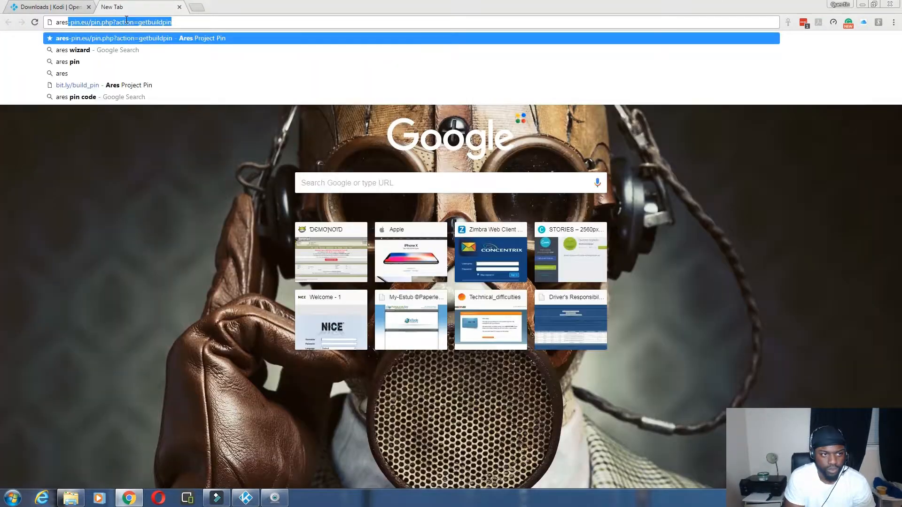
text(')
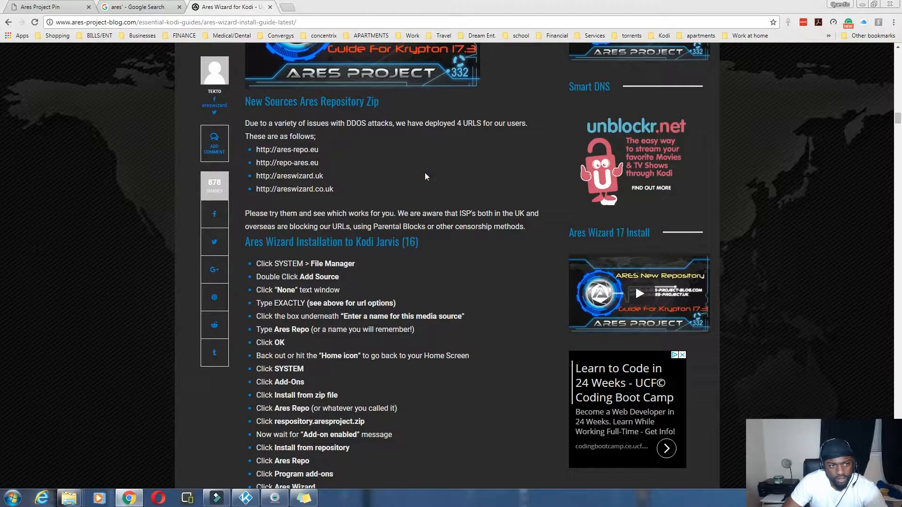
scroll(426, 177, up, 5)
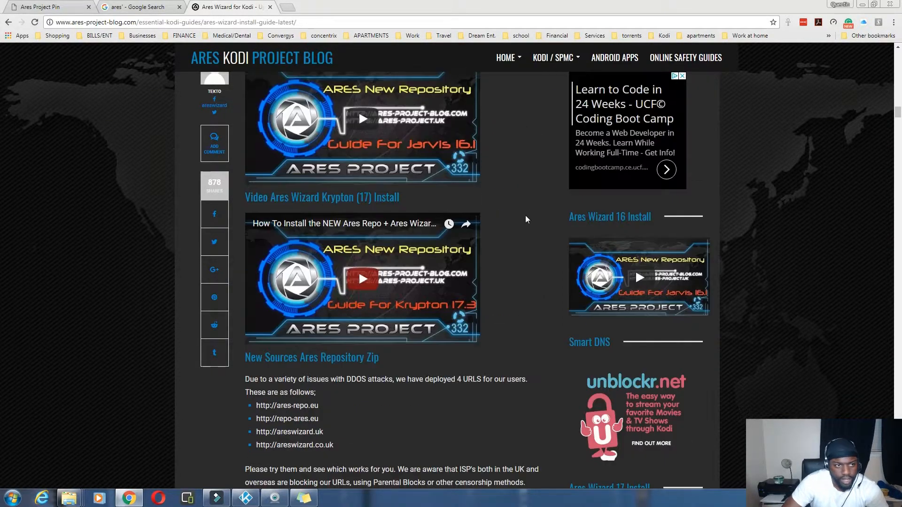
scroll(523, 217, down, 3)
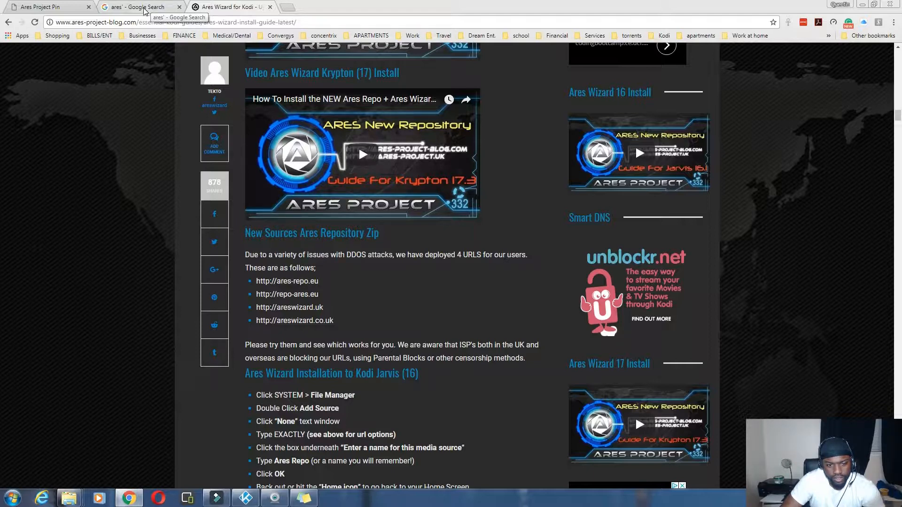
Step: Show the Ares Project Pin page and close the search tab, then finish Kodi Setup and bring Kodi forward
click(144, 10)
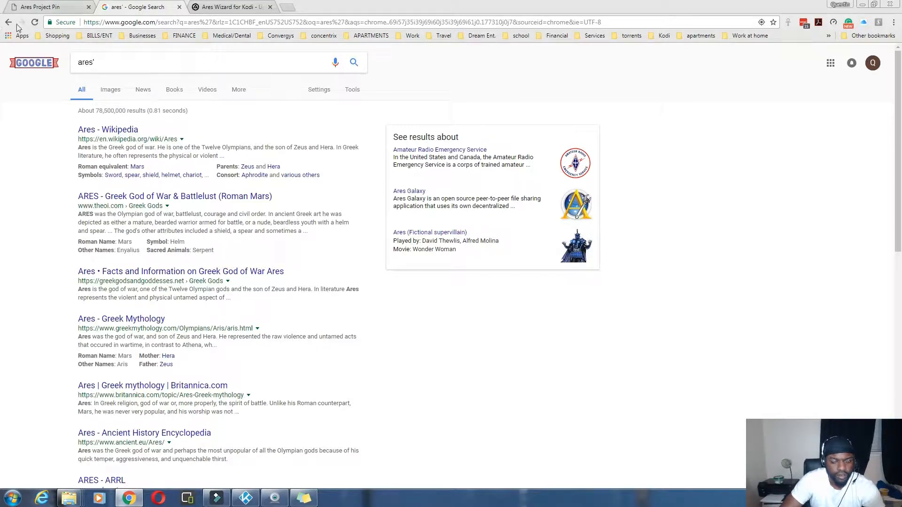
click(34, 8)
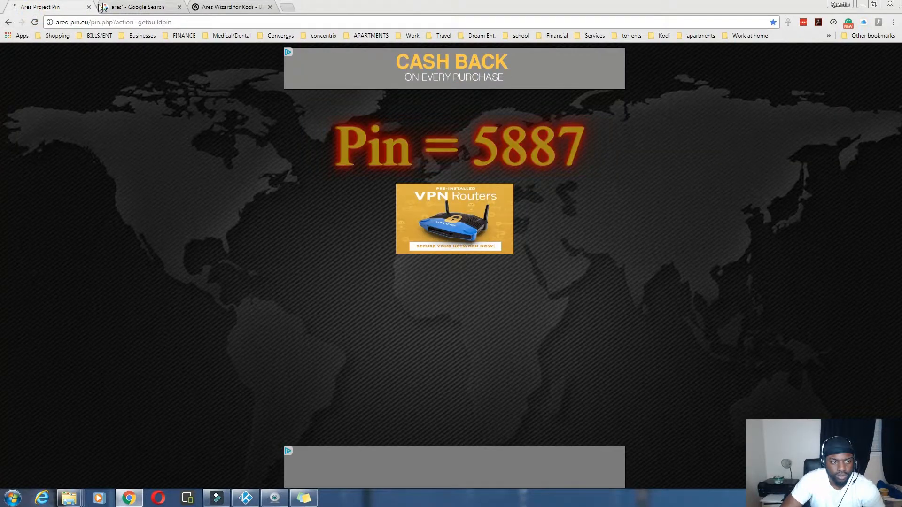
click(179, 8)
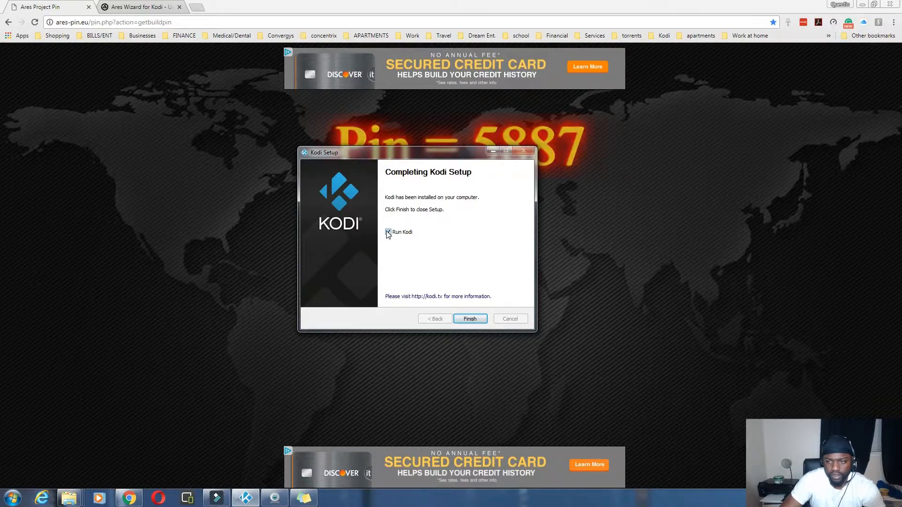
click(472, 319)
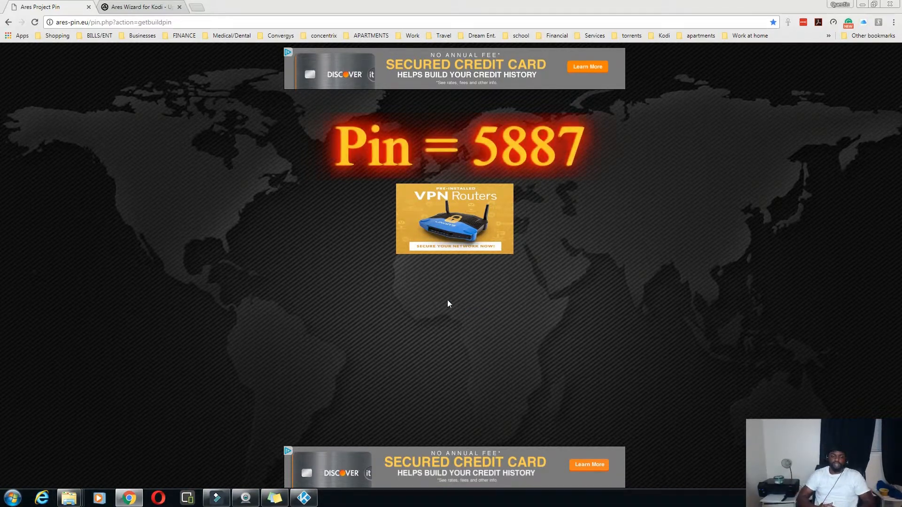
click(310, 499)
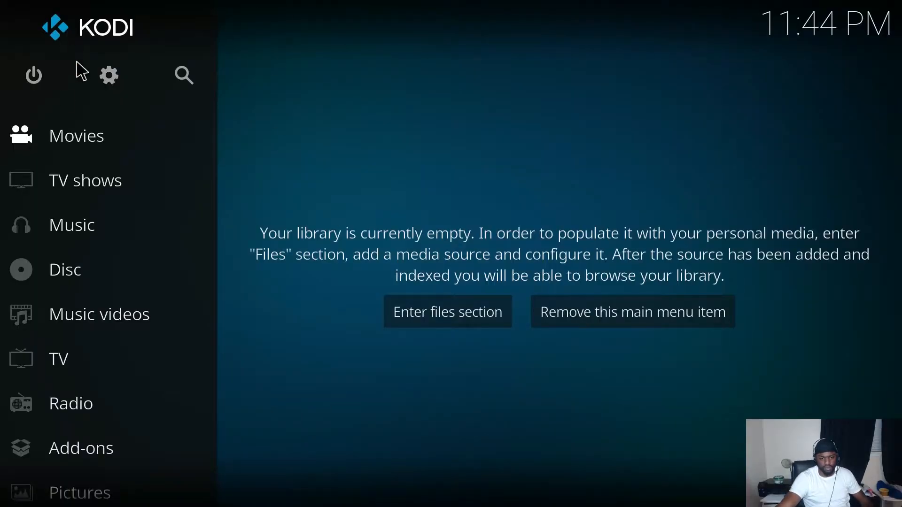
Step: Open Kodi's System settings from the gear icon on the home screen
scroll(51, 340, down, 4)
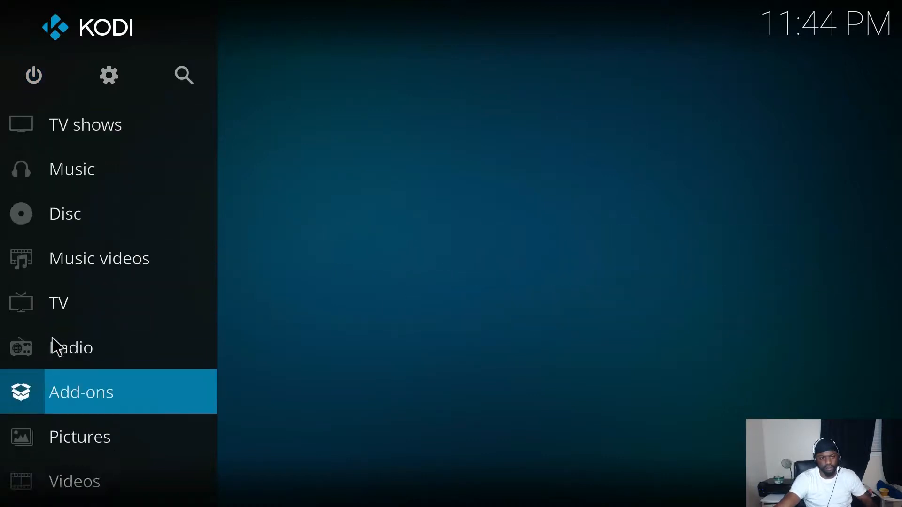
scroll(52, 329, up, 4)
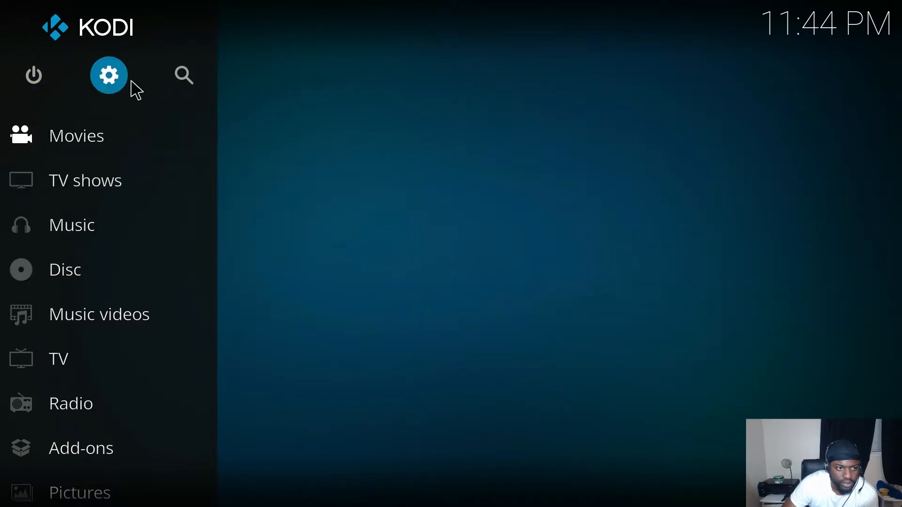
click(112, 74)
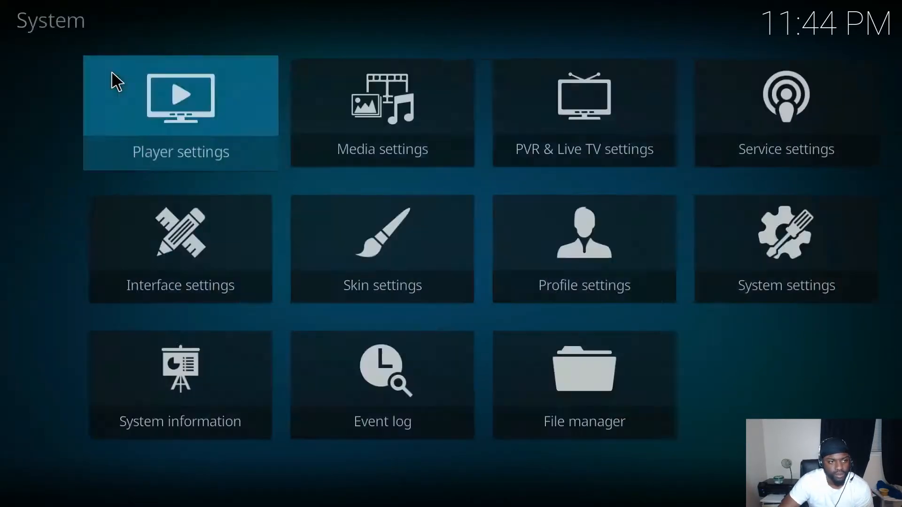
Step: Open File manager and bring up the Add file source dialog via Add source
click(536, 382)
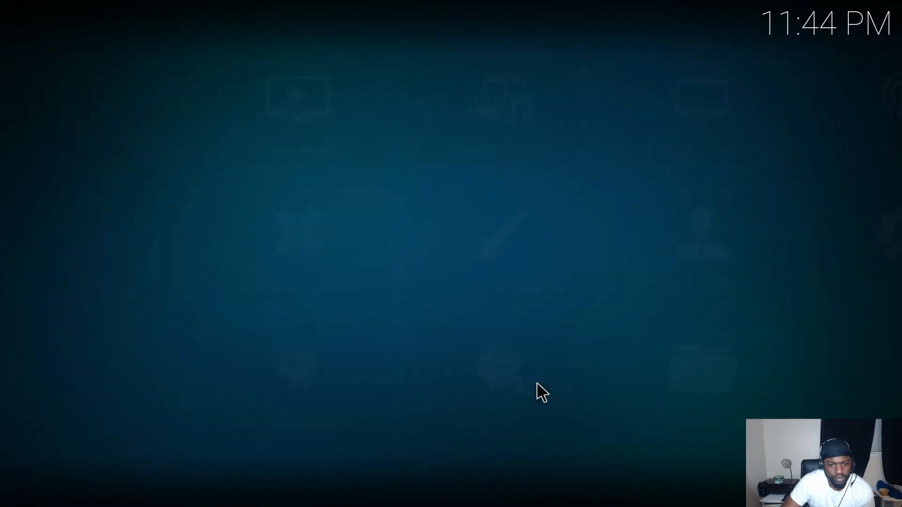
click(61, 208)
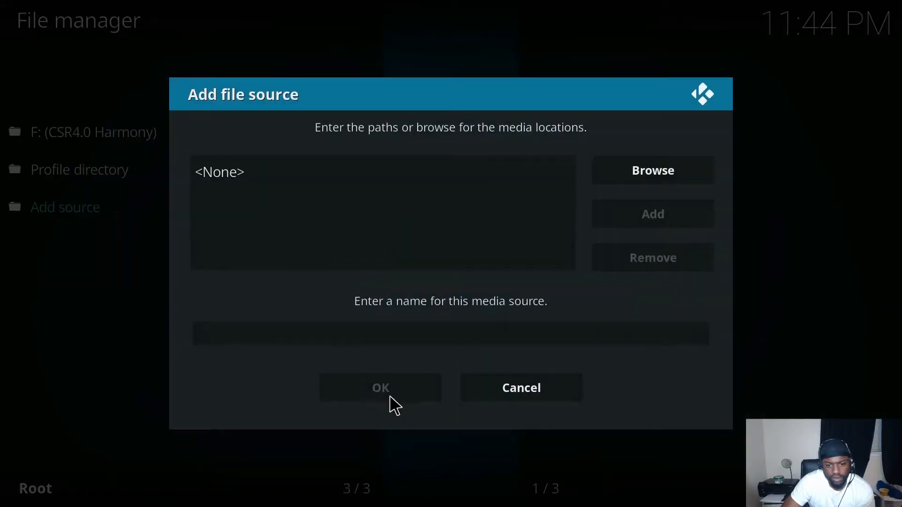
click(532, 398)
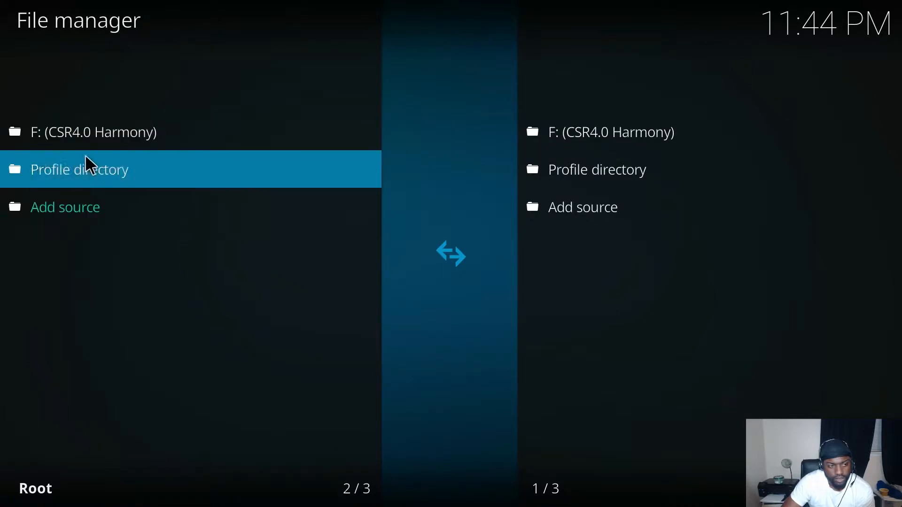
click(47, 203)
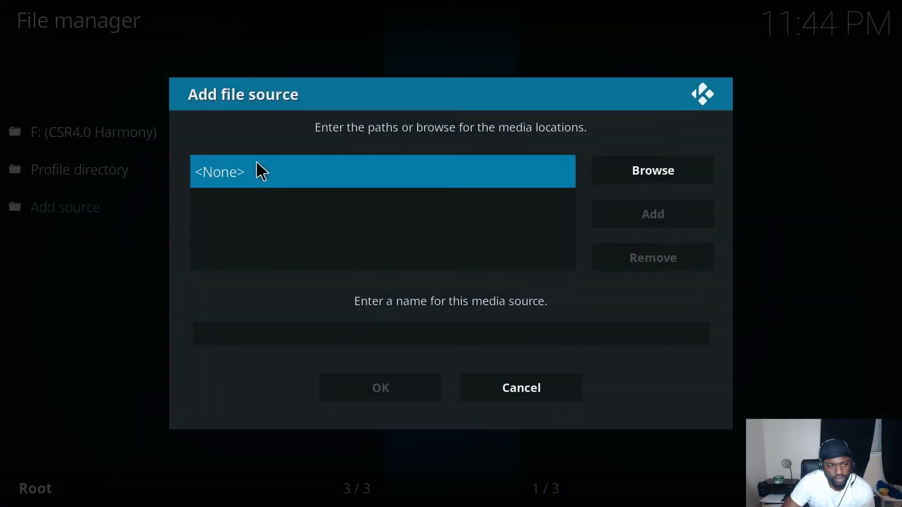
click(258, 164)
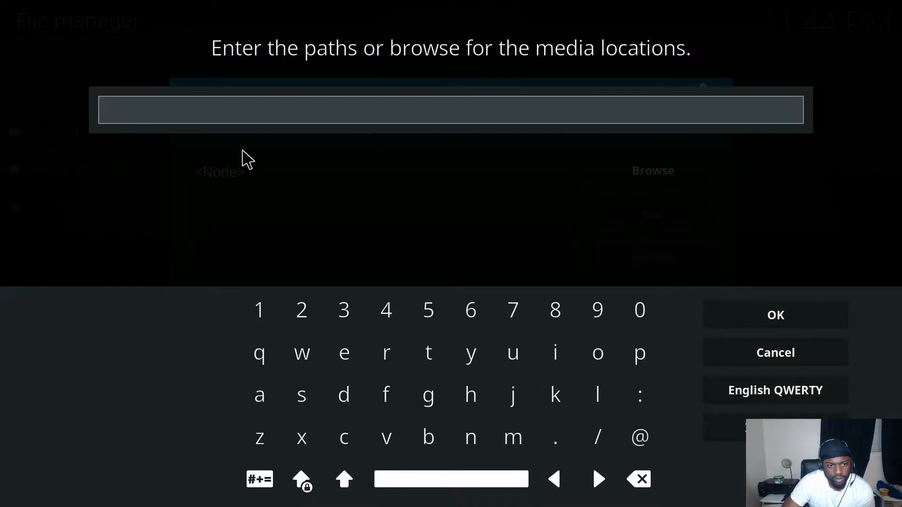
text(http://)
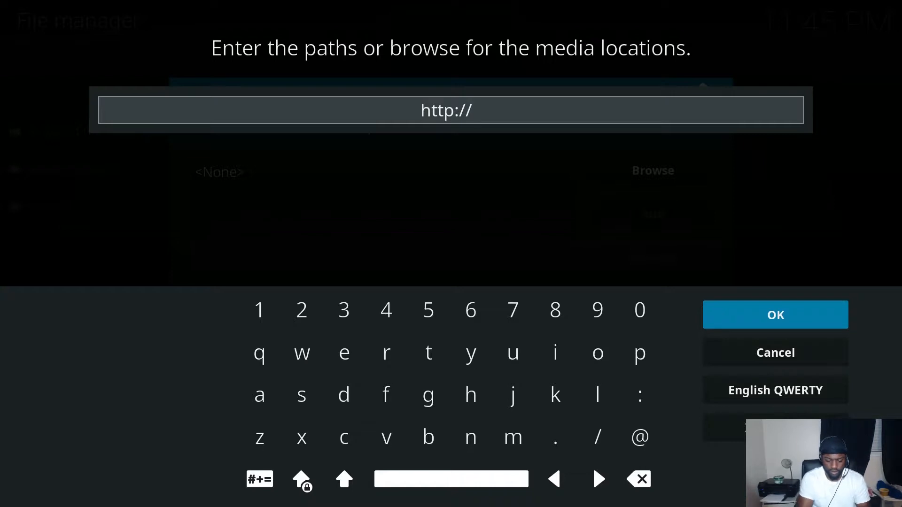
text(ares)
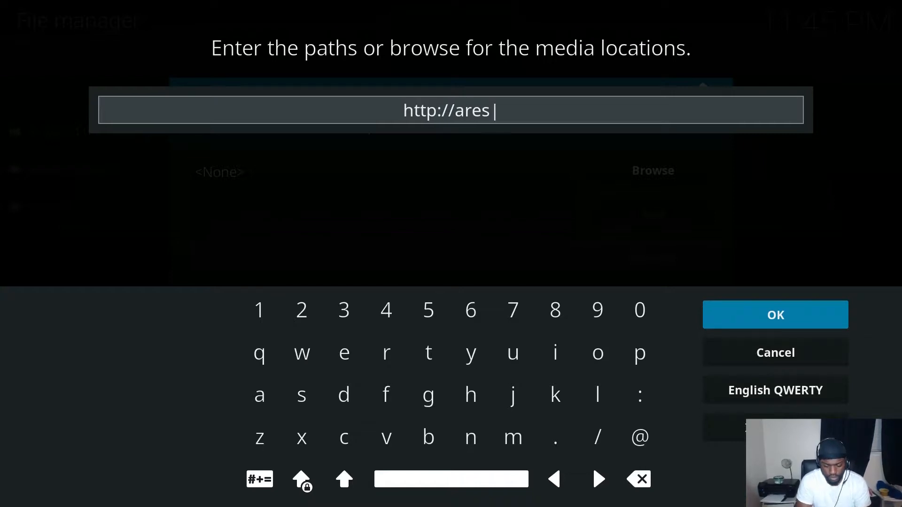
text(-rep)
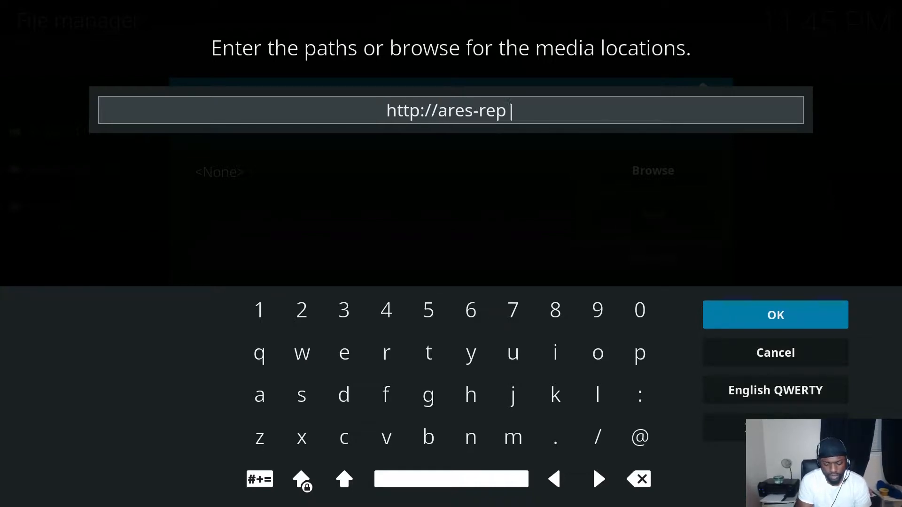
text(o.)
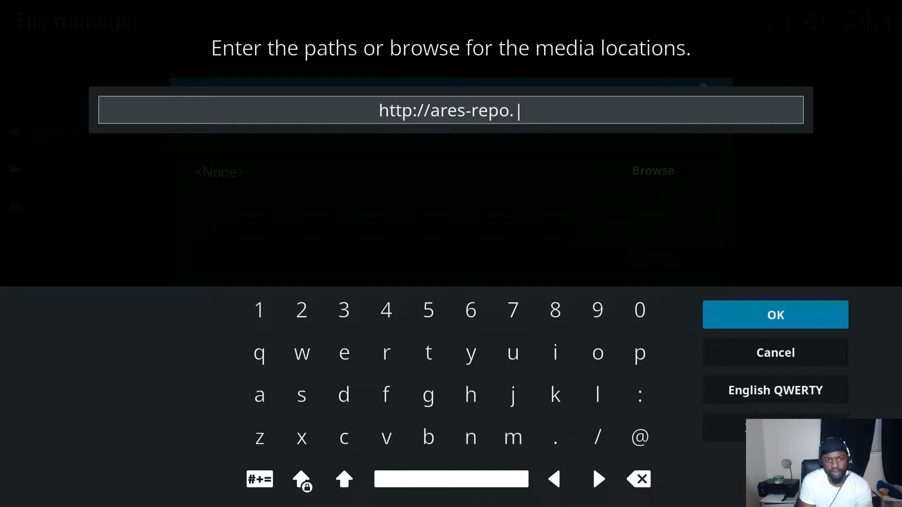
text(eu)
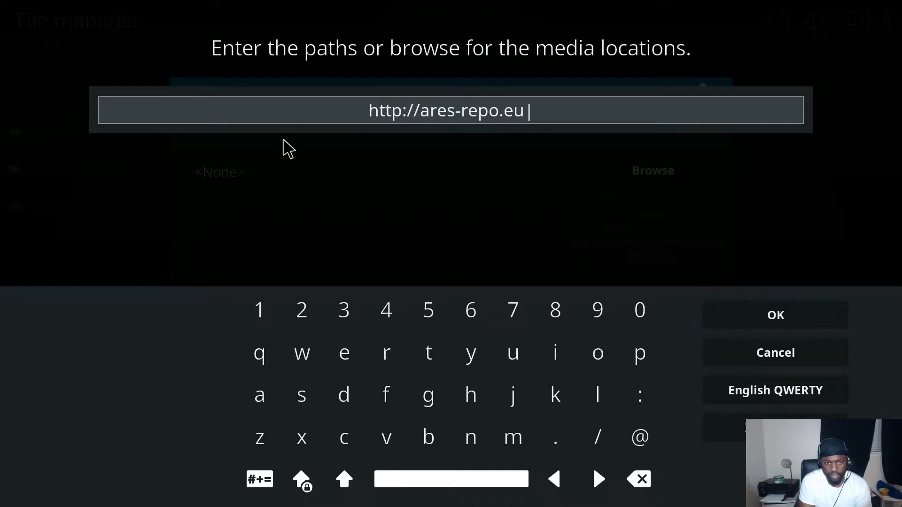
click(760, 324)
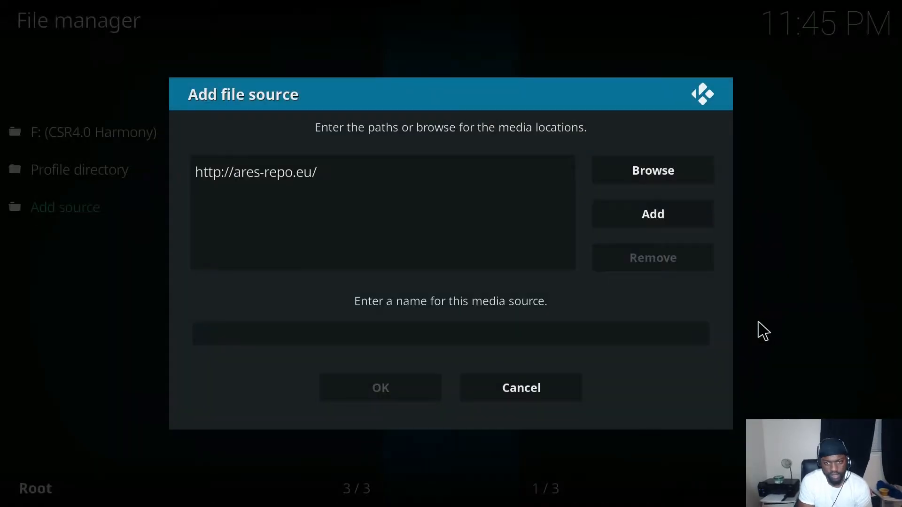
click(599, 339)
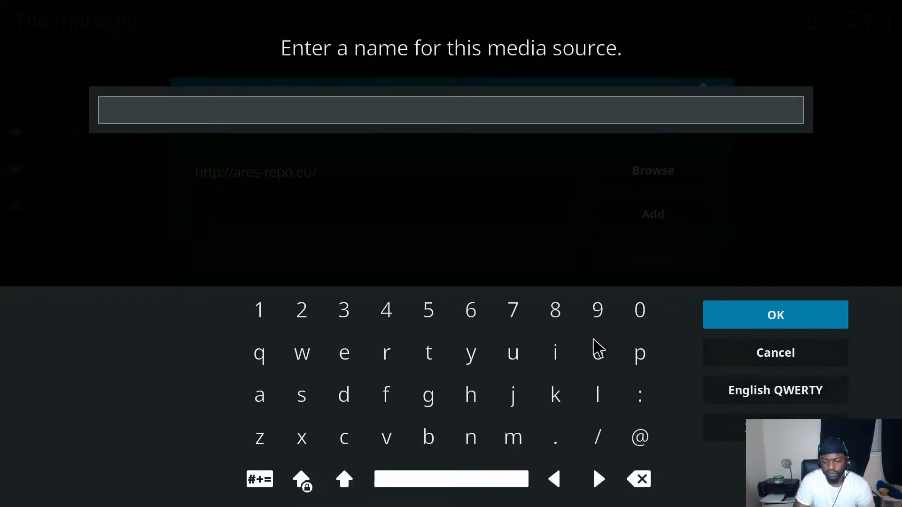
text(.A)
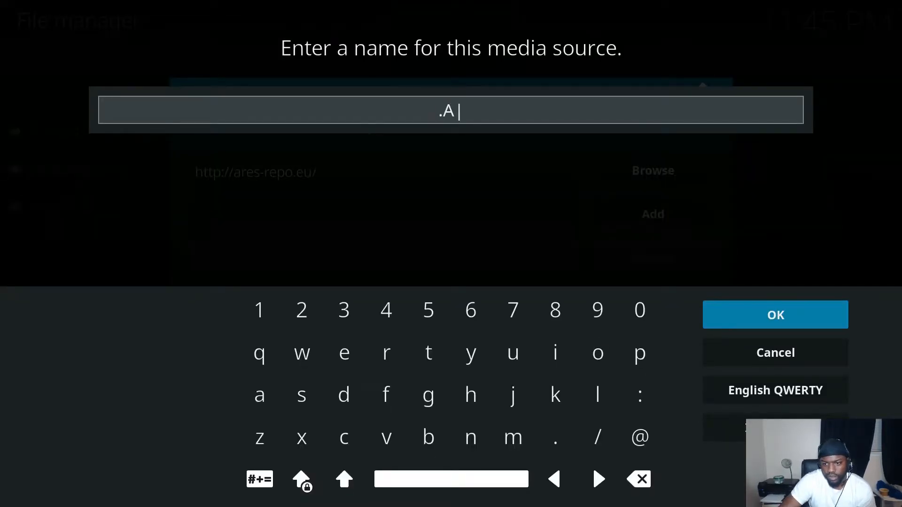
text(res)
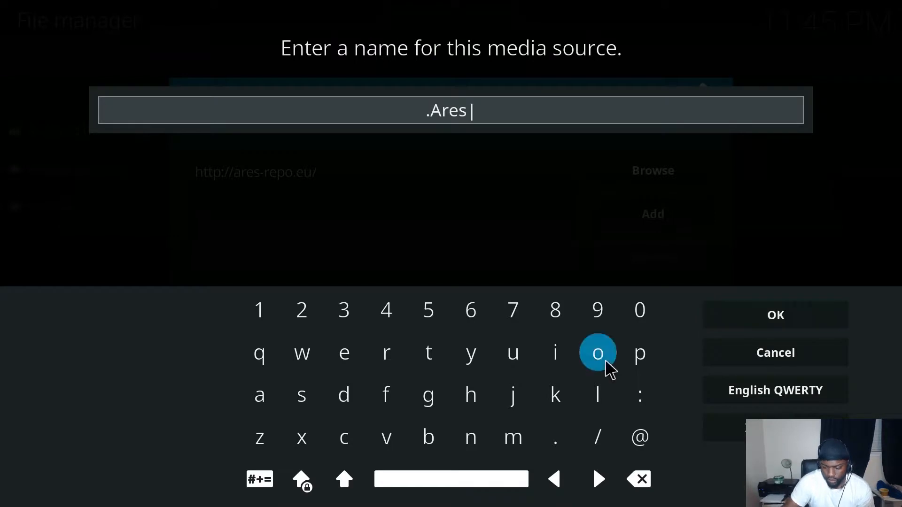
click(775, 315)
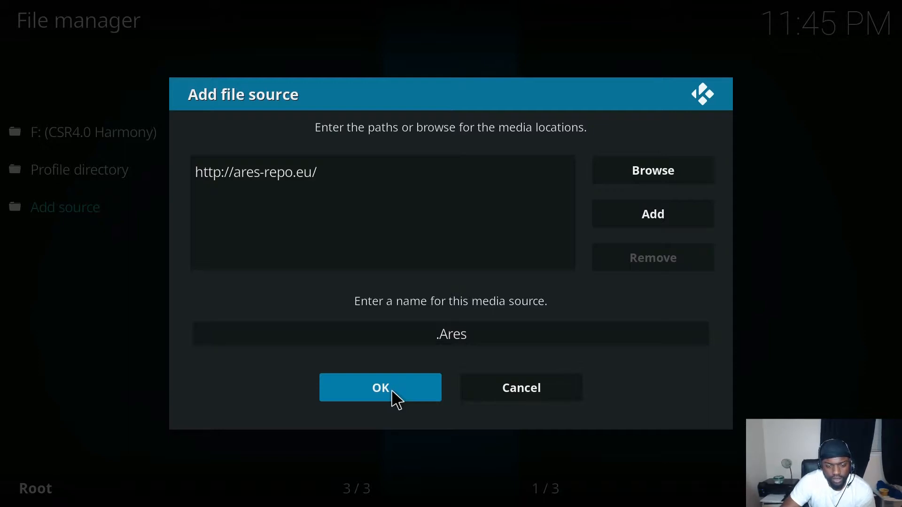
click(392, 391)
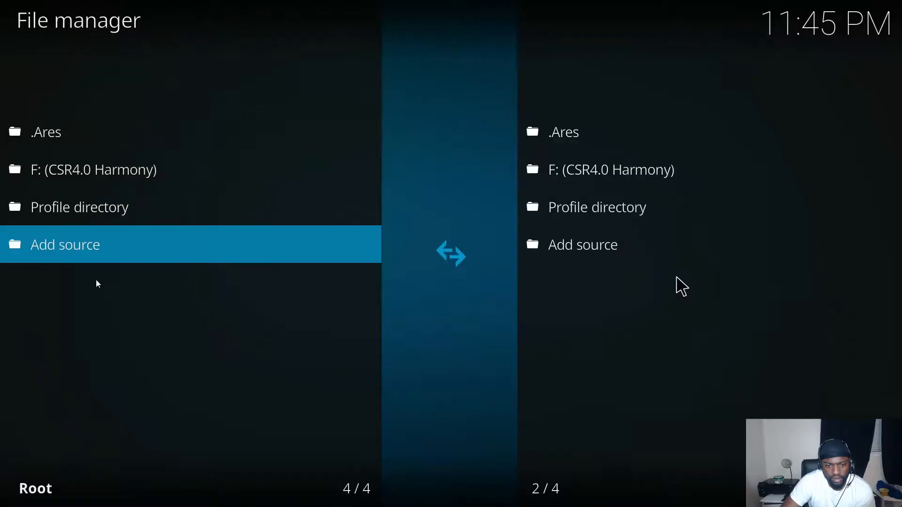
Step: Open .Ares to confirm it holds repository.aresproject-0.1.0.zip, then exit to System settings
click(129, 128)
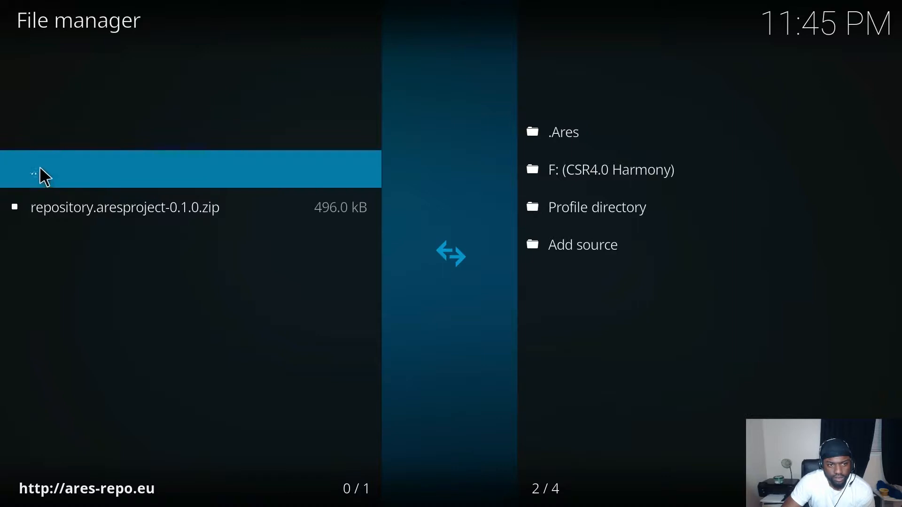
key(Escape)
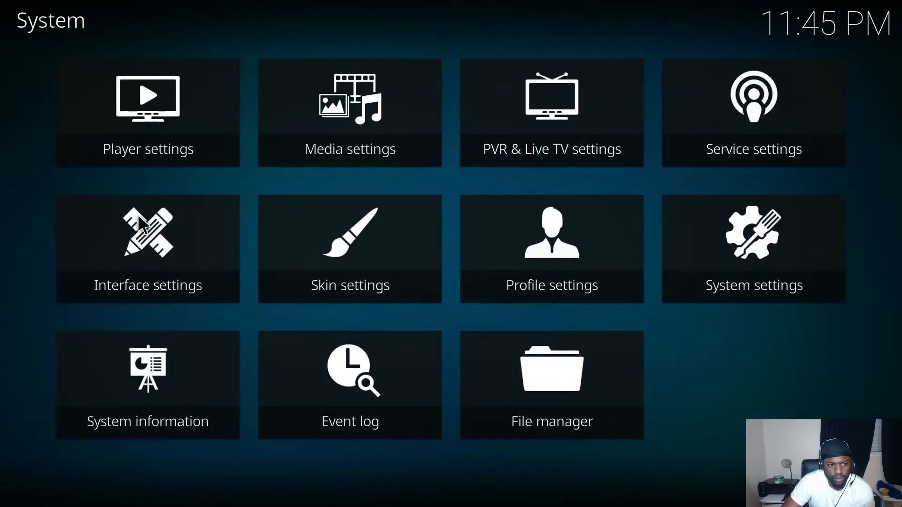
Step: Turn on Unknown sources in Add-ons settings via Install from zip file, accepting the warning
key(Escape)
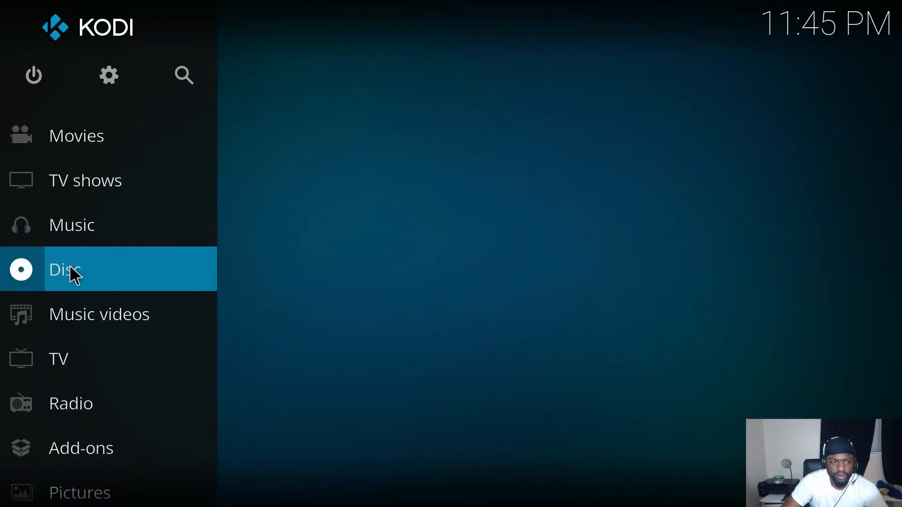
click(84, 444)
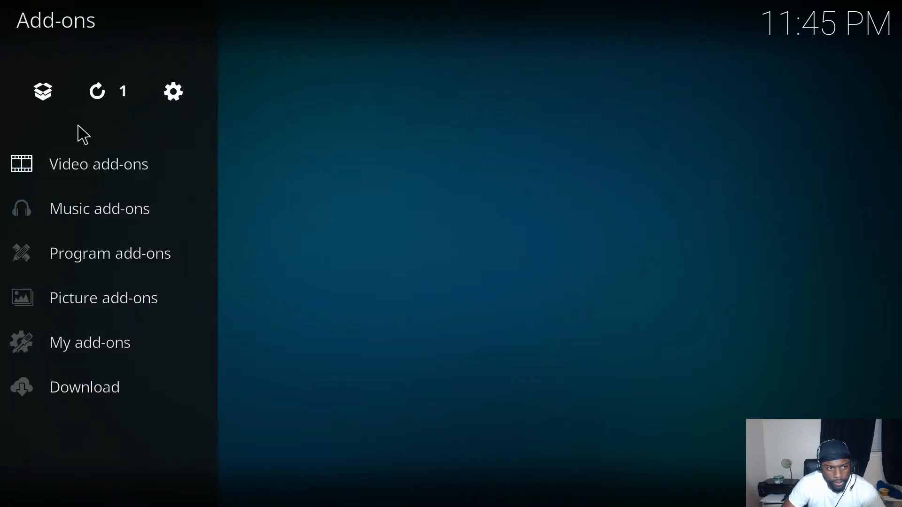
click(52, 97)
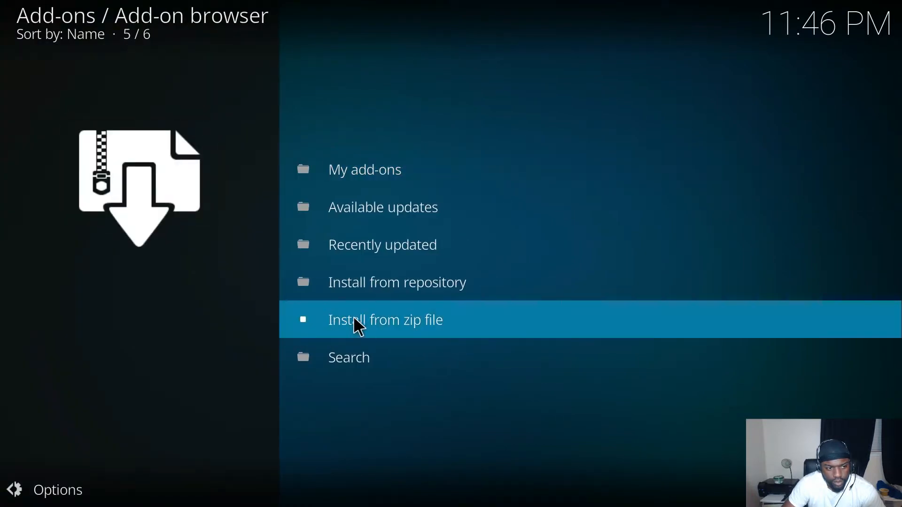
click(355, 319)
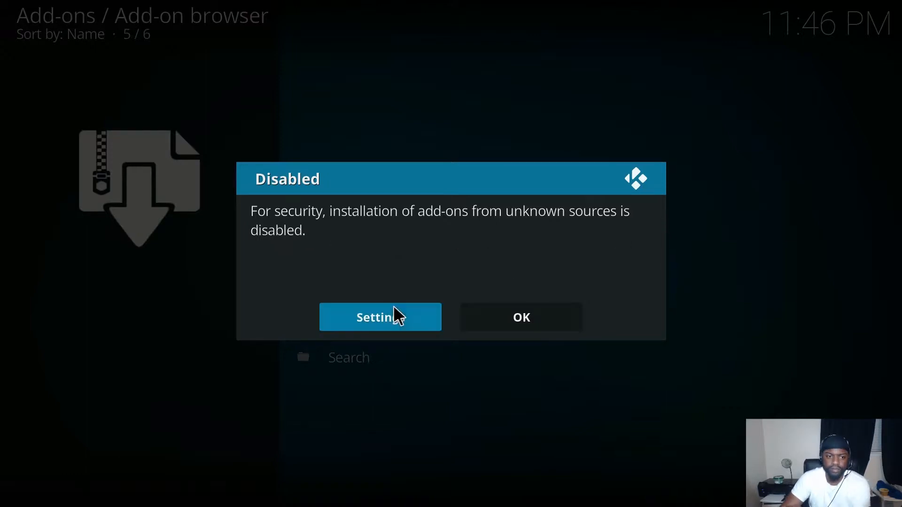
click(385, 321)
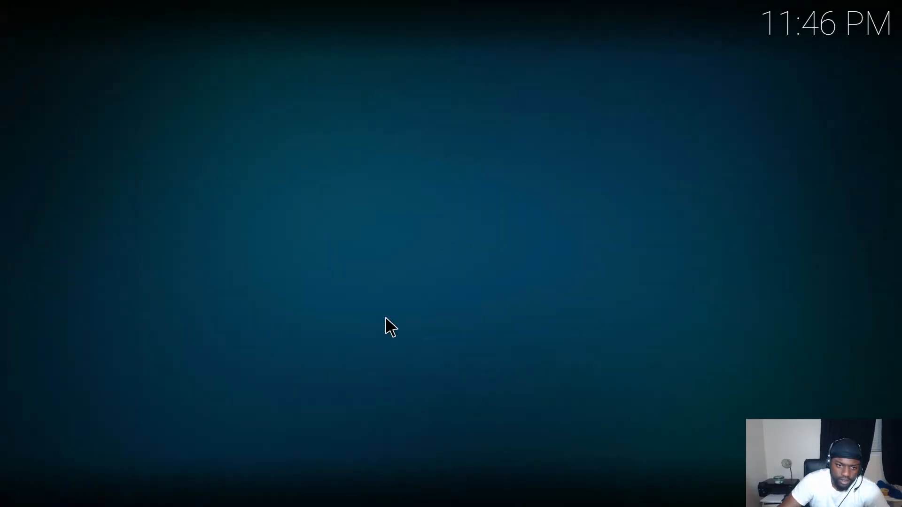
click(446, 186)
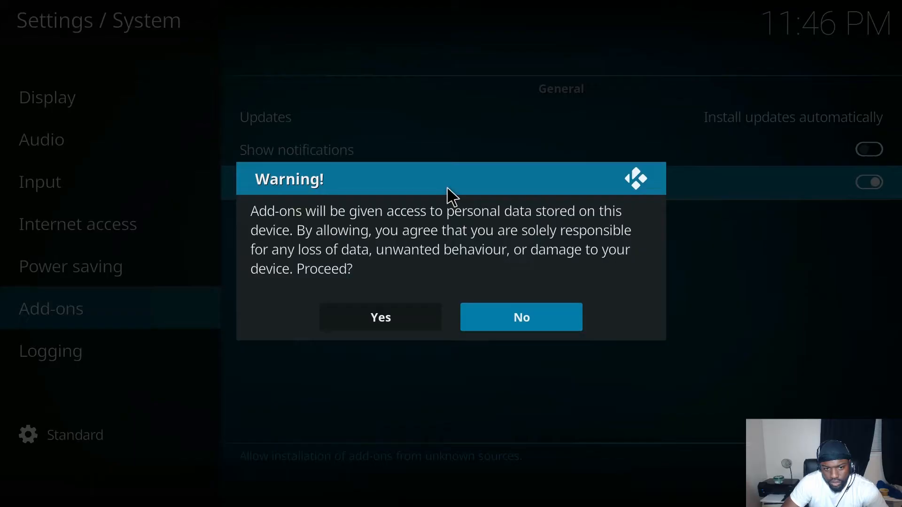
click(412, 312)
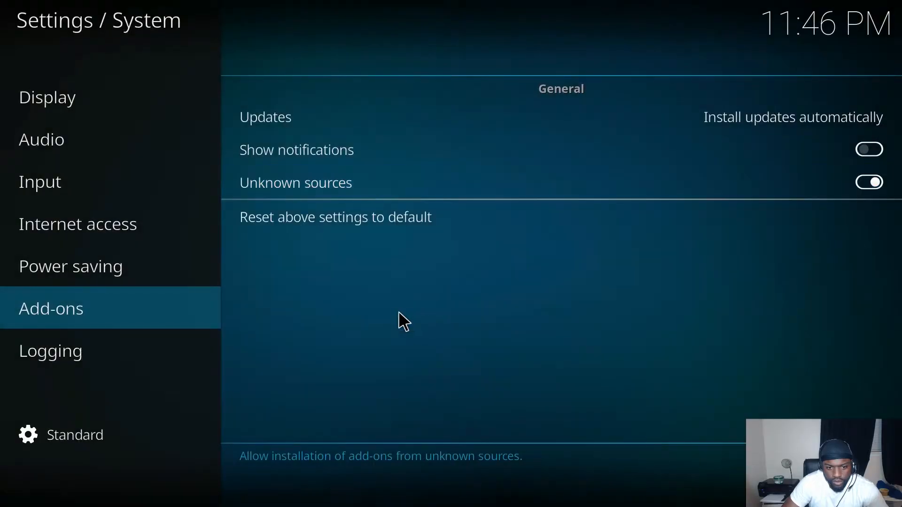
key(BackSpace)
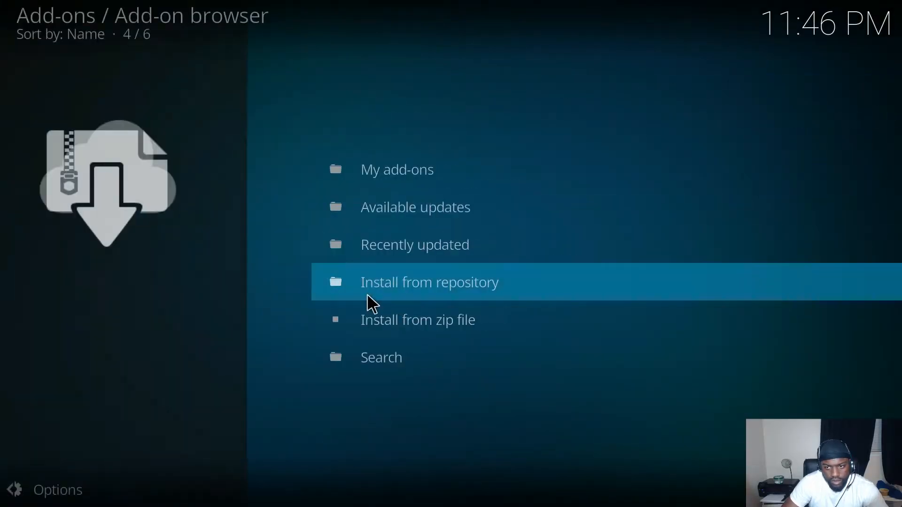
Step: Install repository.aresproject-0.1.0.zip from the .Ares source via Install from zip file
click(373, 327)
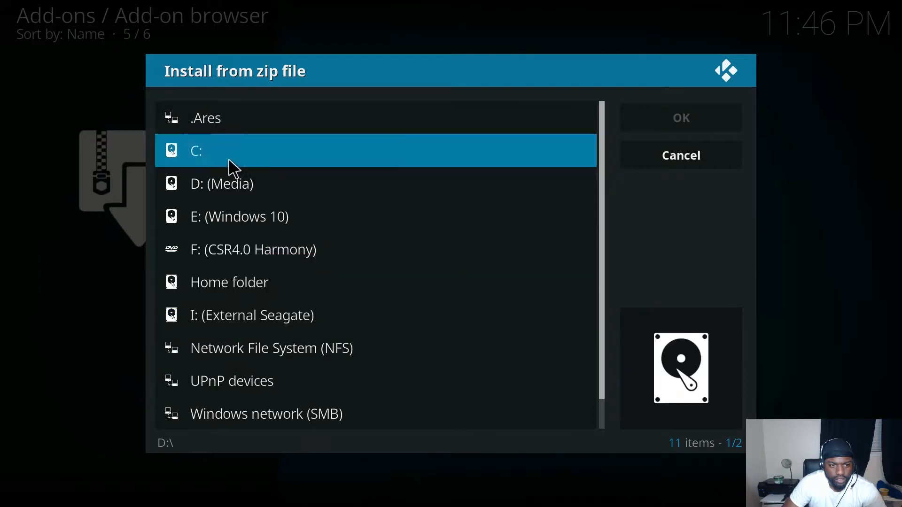
click(212, 126)
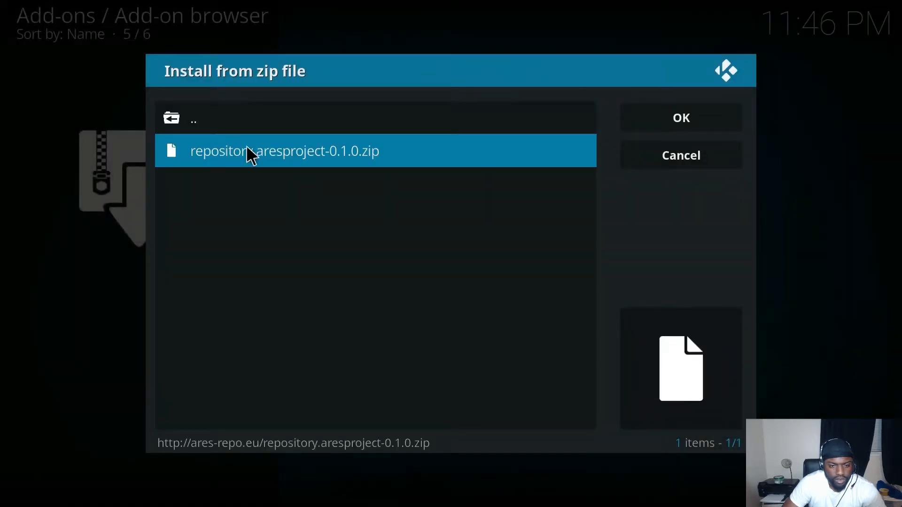
click(259, 158)
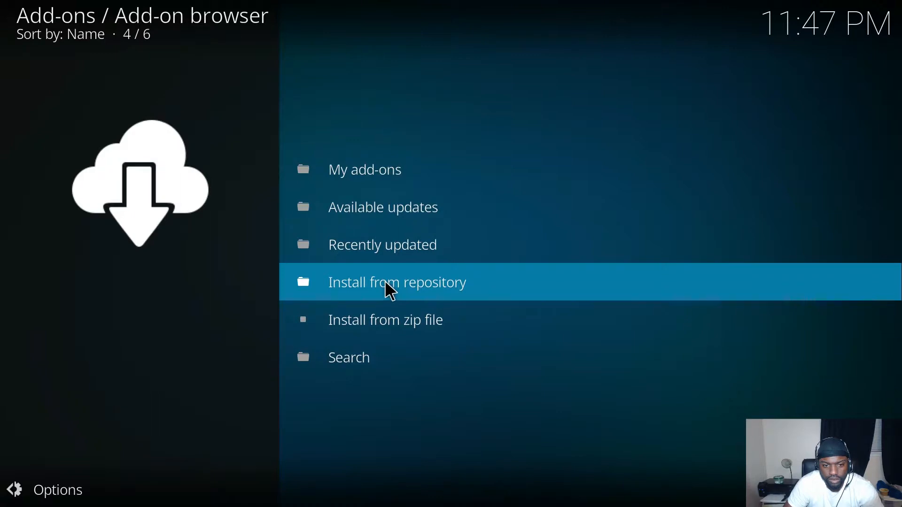
Step: Leave the repository categories list and return to the add-on browser
click(392, 292)
scroll(312, 135, up, 5)
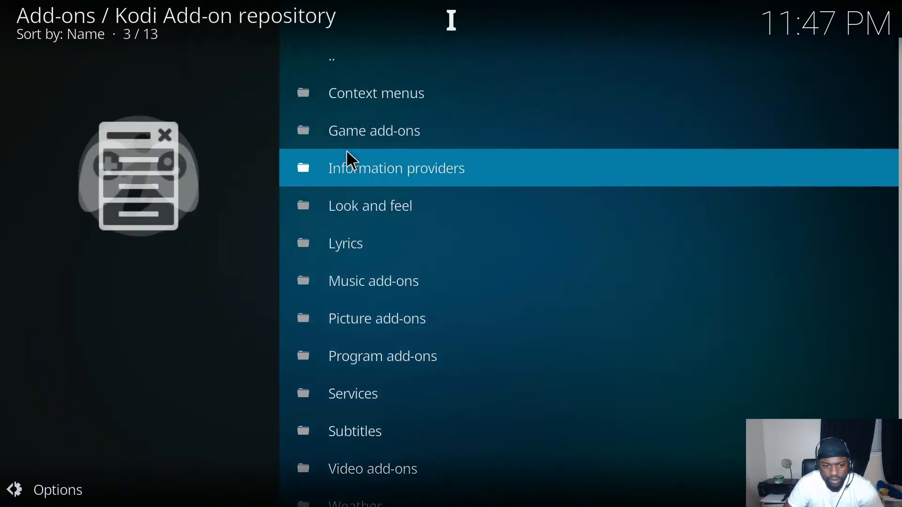
right_click(348, 226)
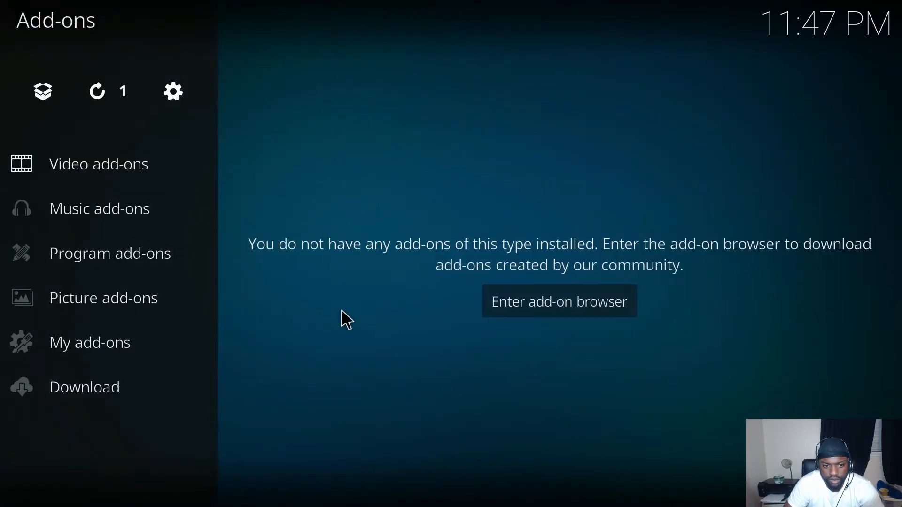
click(45, 90)
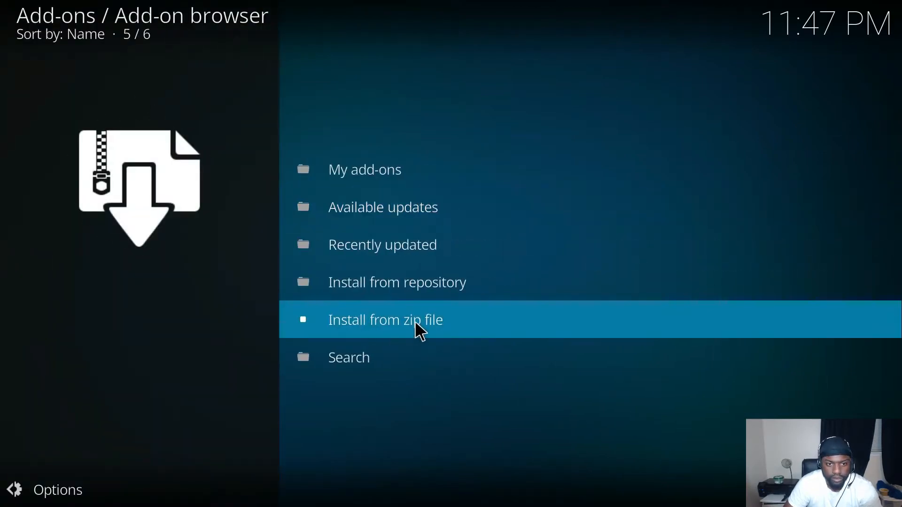
Step: Install repository.aresproject-0.1.0.zip from the .Ares source again
click(415, 321)
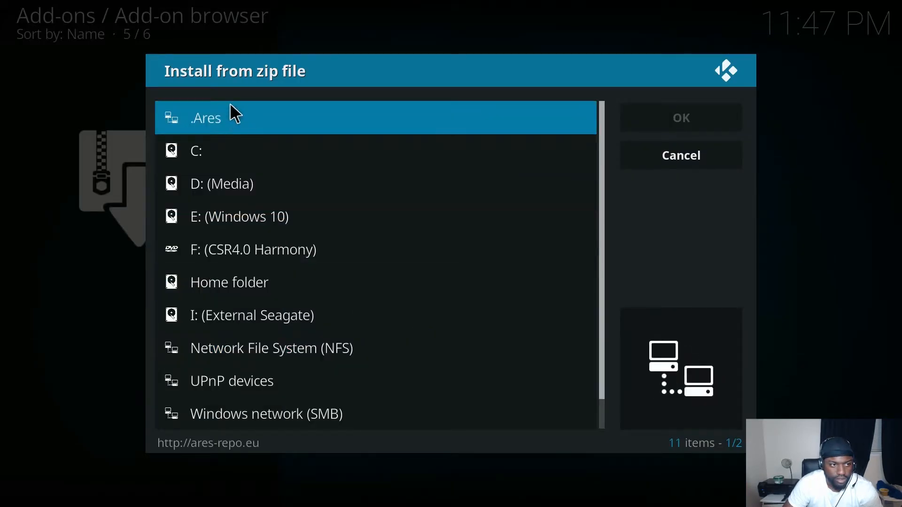
click(221, 116)
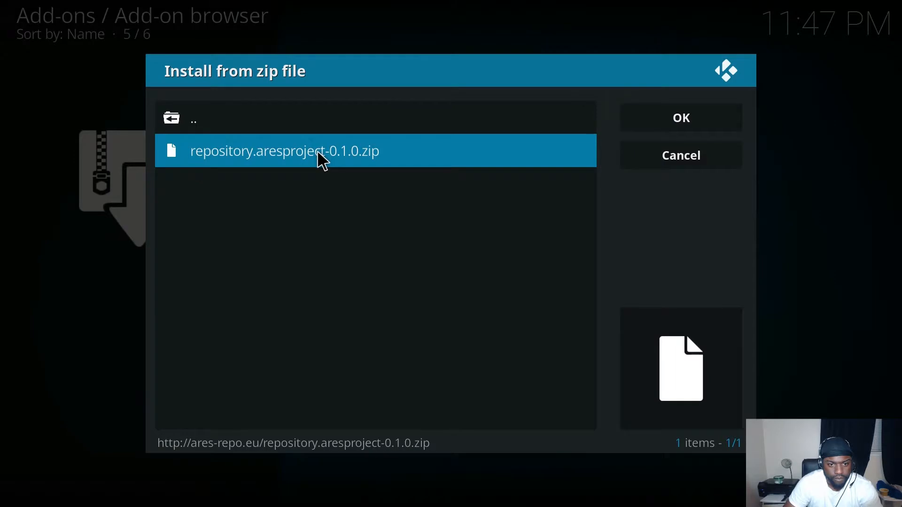
click(318, 153)
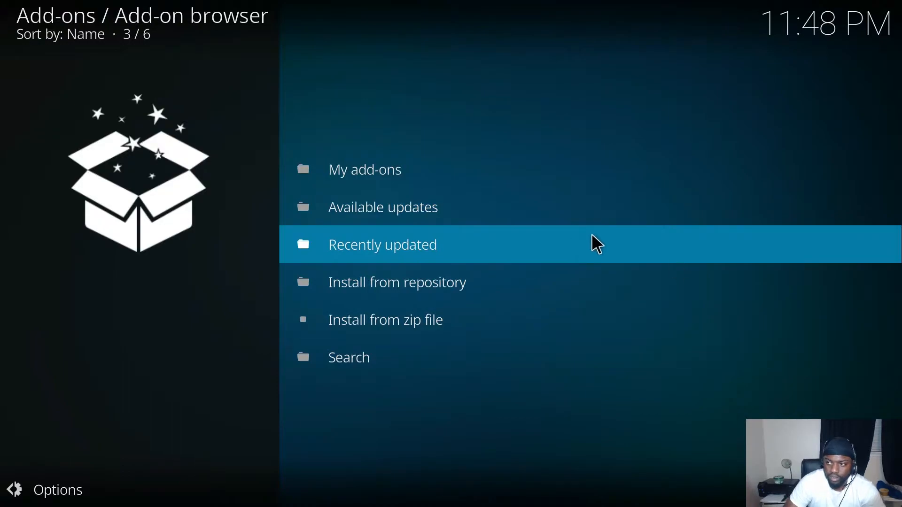
Step: Switch Kodi to a window, drag it off screen, and open a new blank Chrome tab
key(backslash)
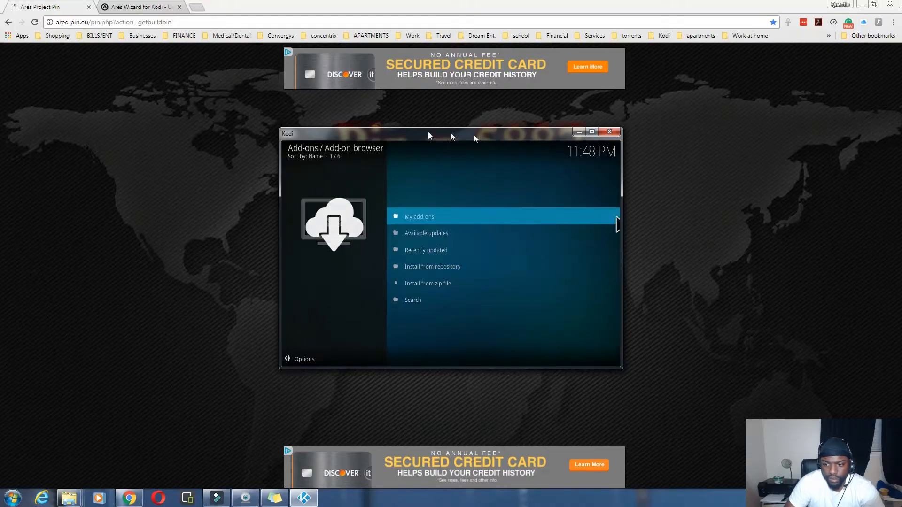
drag(442, 136, 700, 156)
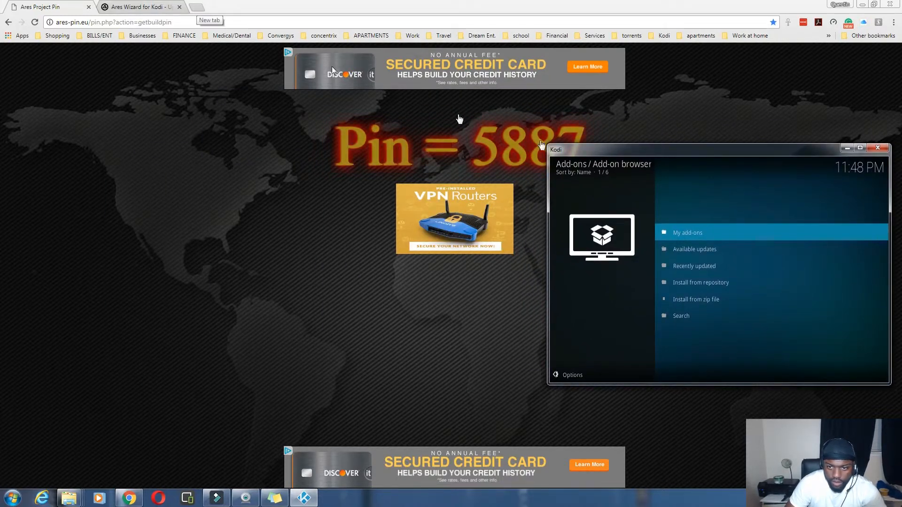
drag(621, 150, 0, 102)
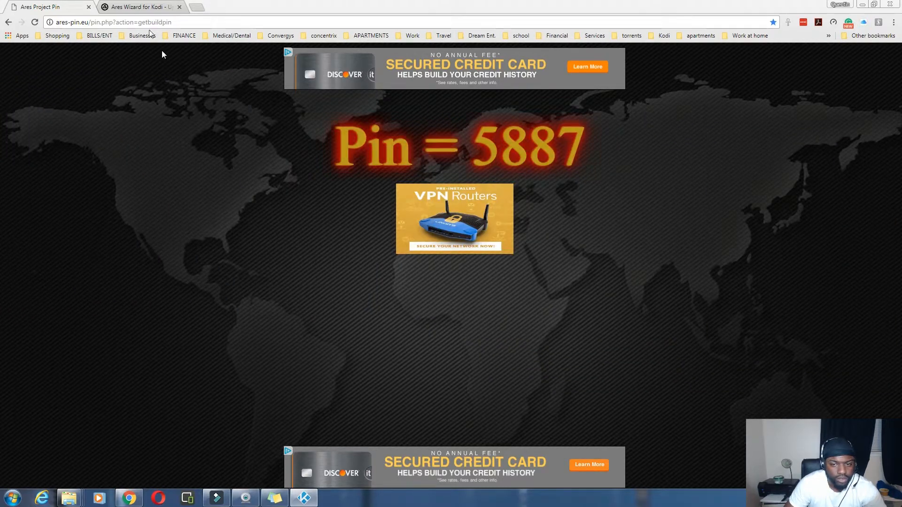
click(201, 15)
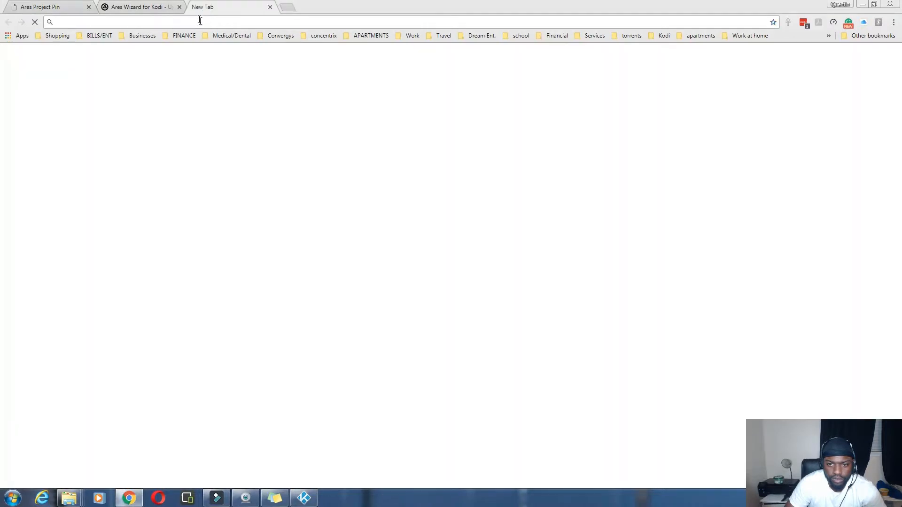
Step: On the Ares Wizard guide page, scroll to the four 'New Sources Ares Repository Zip' URLs
click(132, 6)
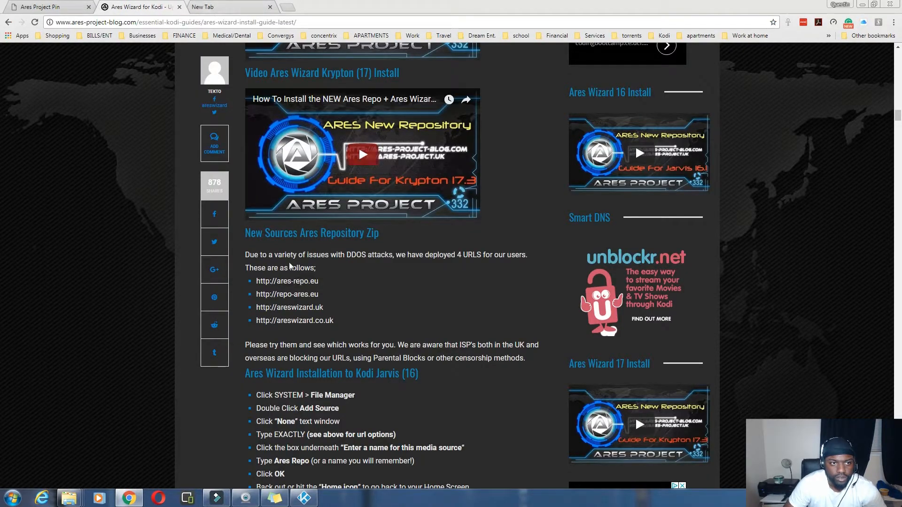
scroll(528, 260, up, 2)
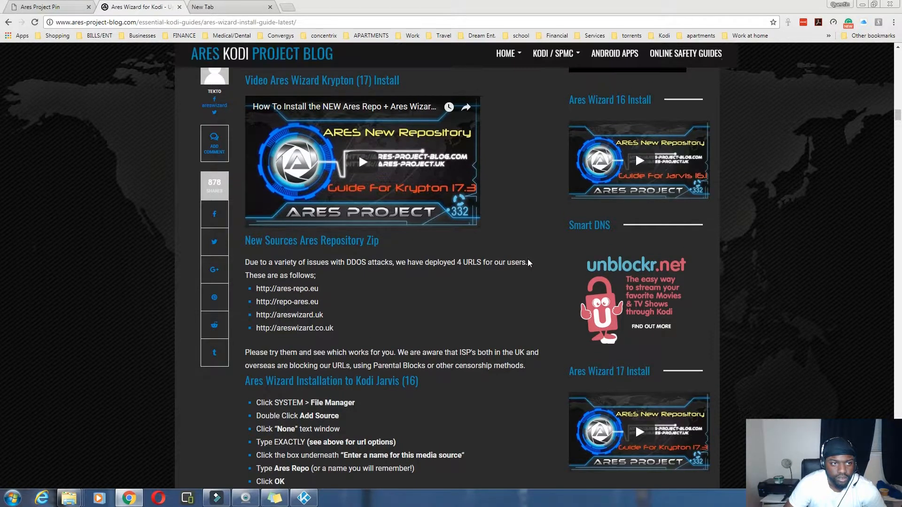
scroll(528, 259, up, 2)
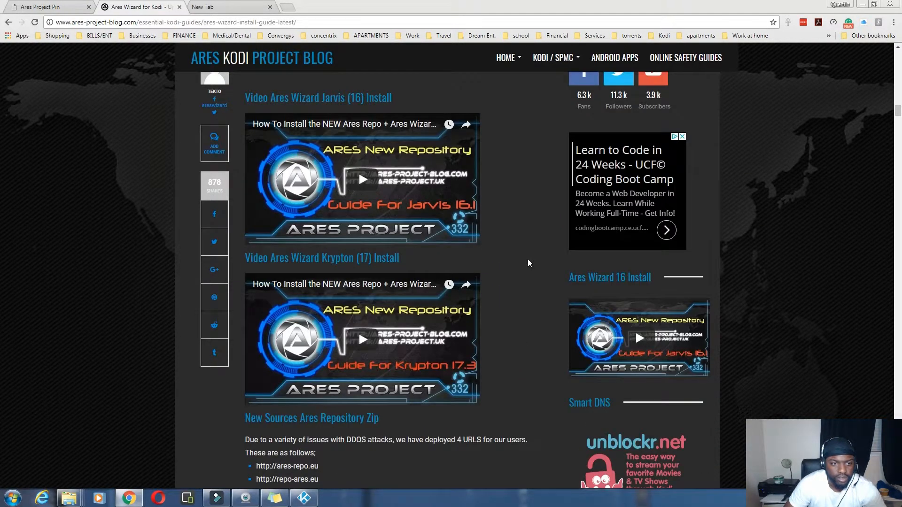
scroll(528, 259, up, 1)
scroll(528, 260, up, 1)
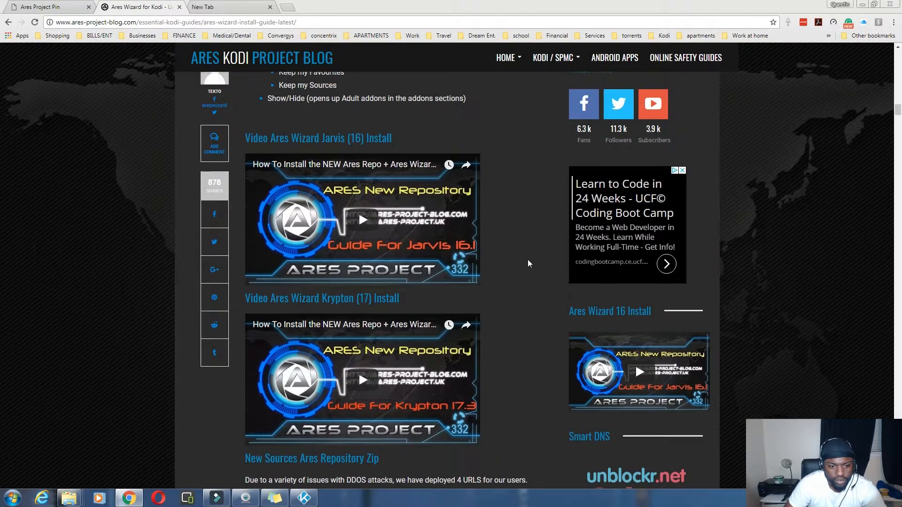
scroll(528, 264, up, 4)
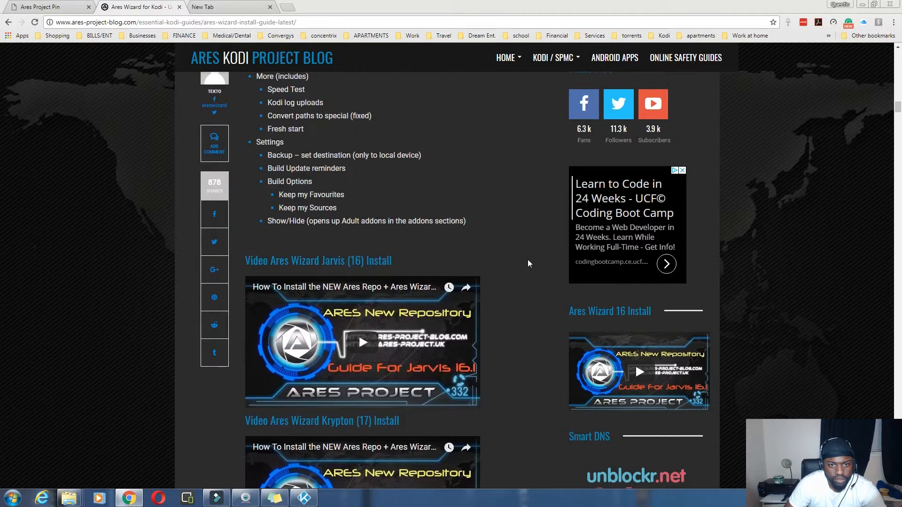
scroll(528, 264, up, 2)
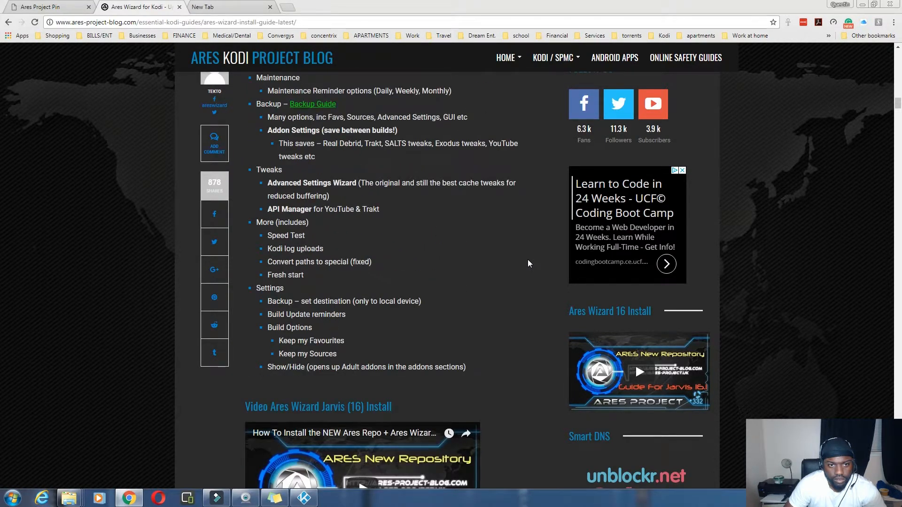
scroll(528, 264, up, 3)
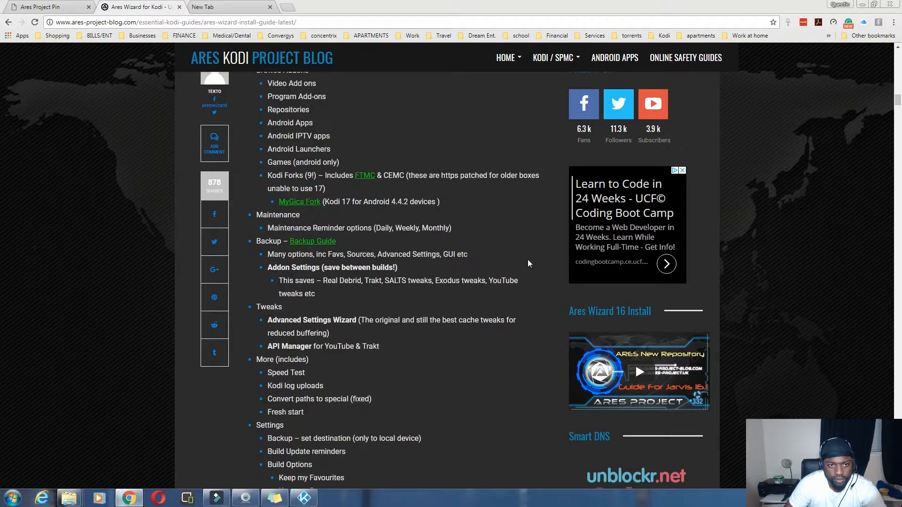
scroll(528, 264, up, 3)
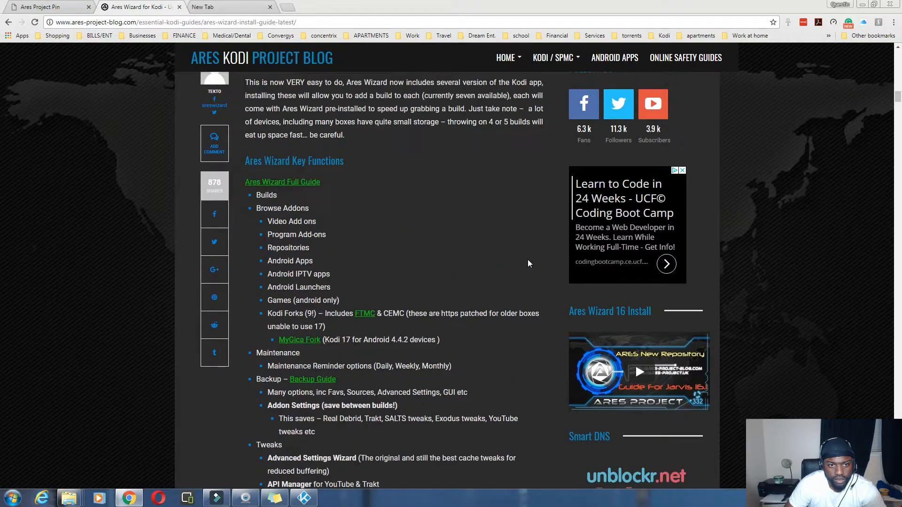
scroll(528, 264, up, 5)
scroll(528, 263, up, 3)
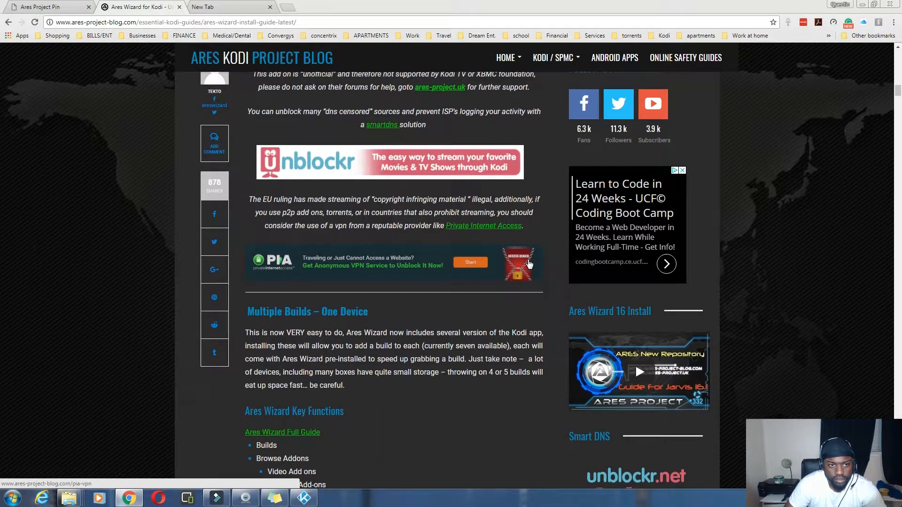
scroll(528, 259, up, 10)
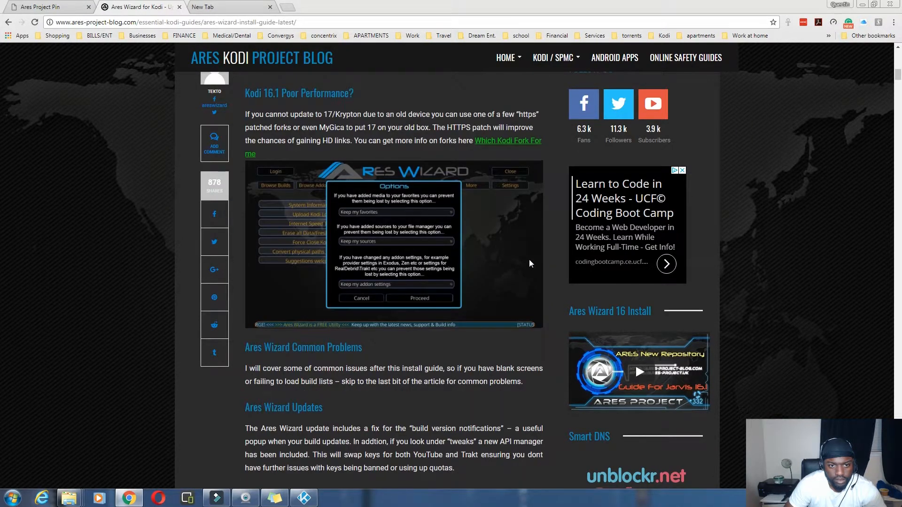
scroll(529, 263, up, 4)
scroll(529, 264, up, 6)
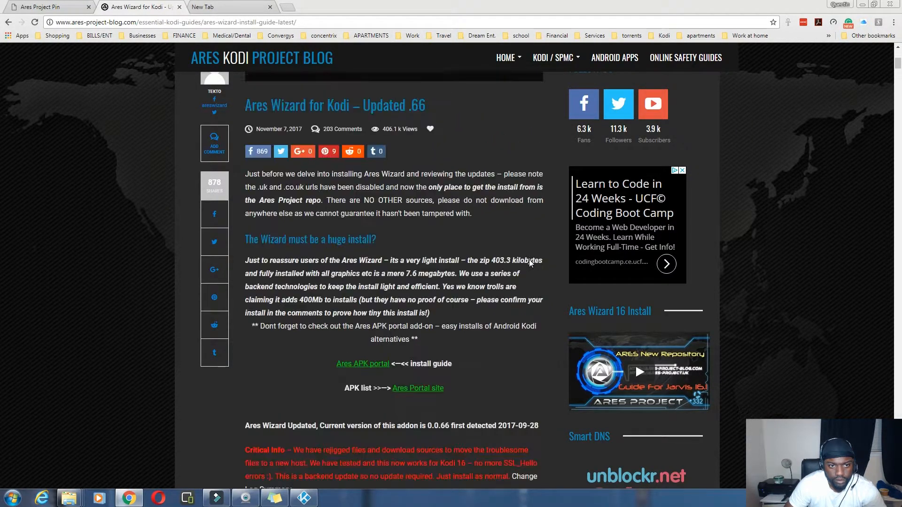
scroll(530, 260, down, 3)
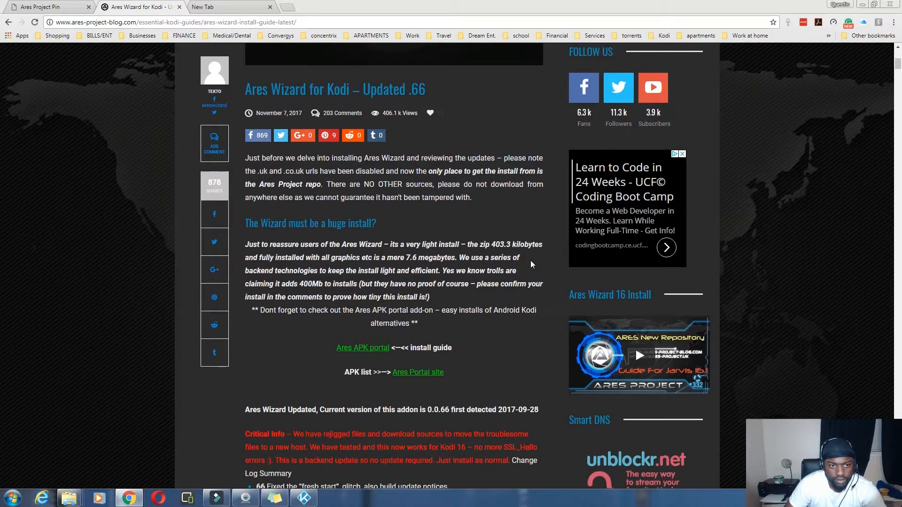
scroll(536, 256, down, 2)
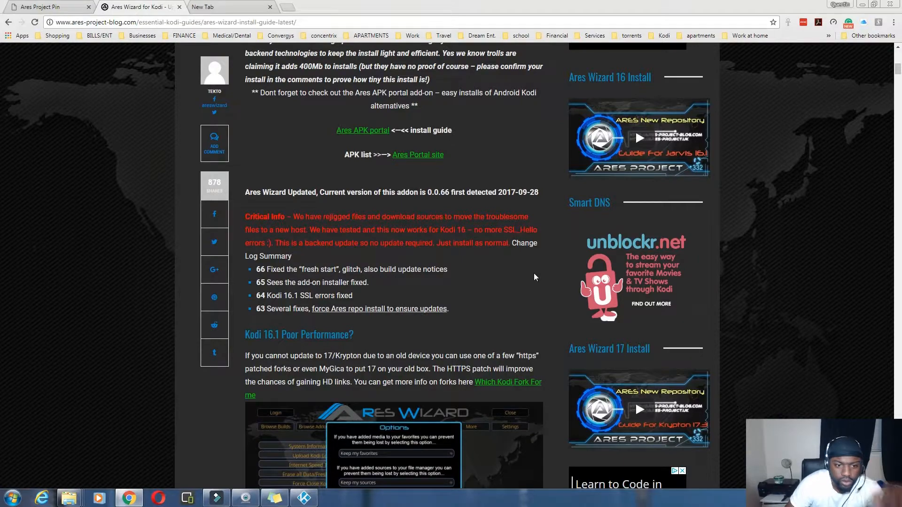
scroll(537, 278, up, 10)
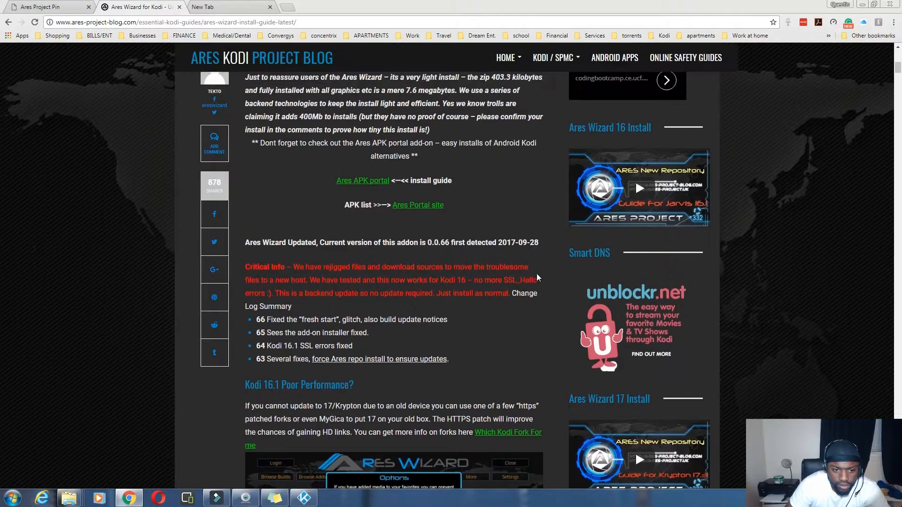
scroll(538, 278, down, 5)
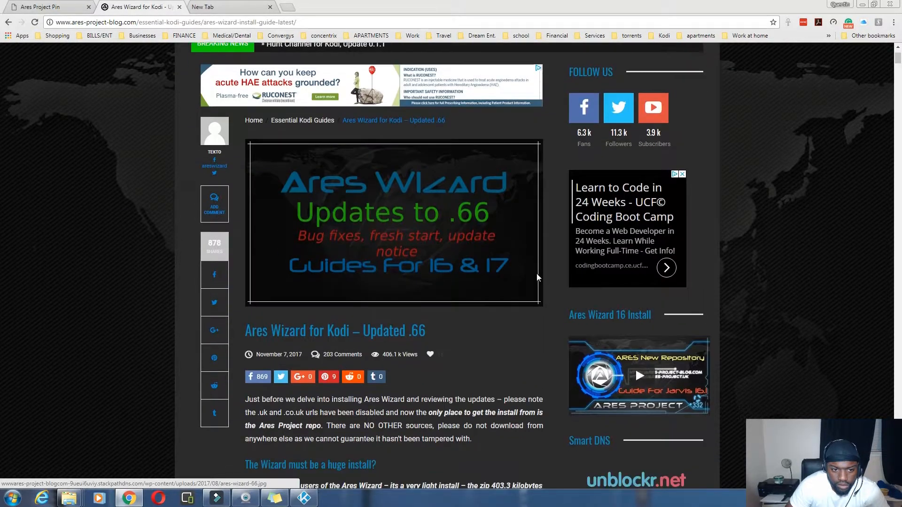
scroll(537, 273, down, 5)
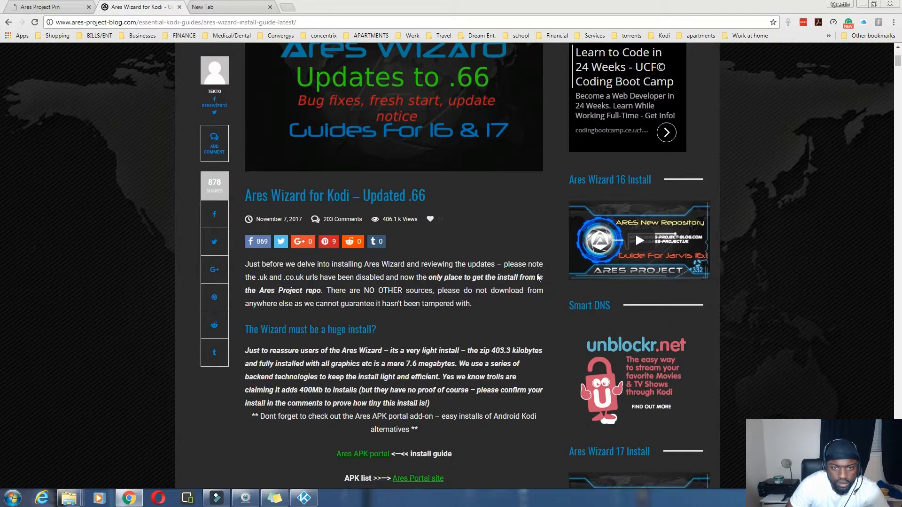
scroll(537, 277, down, 10)
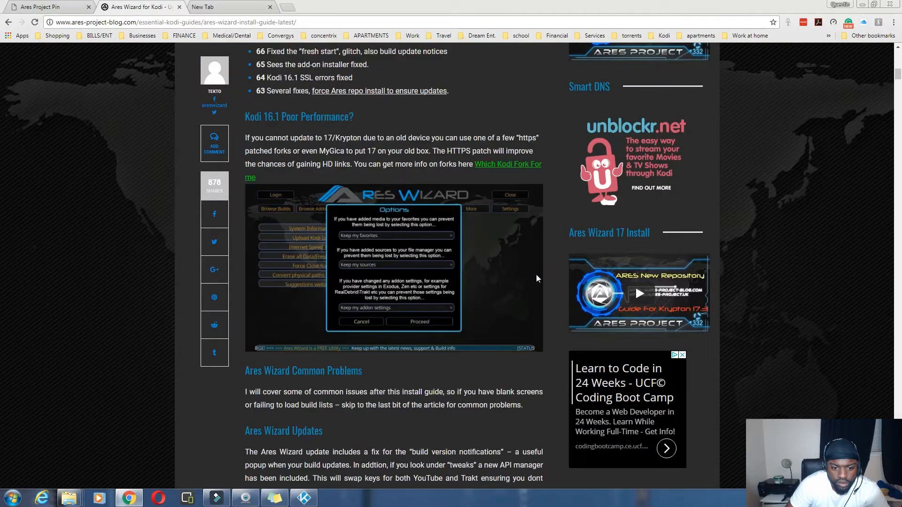
scroll(536, 278, down, 5)
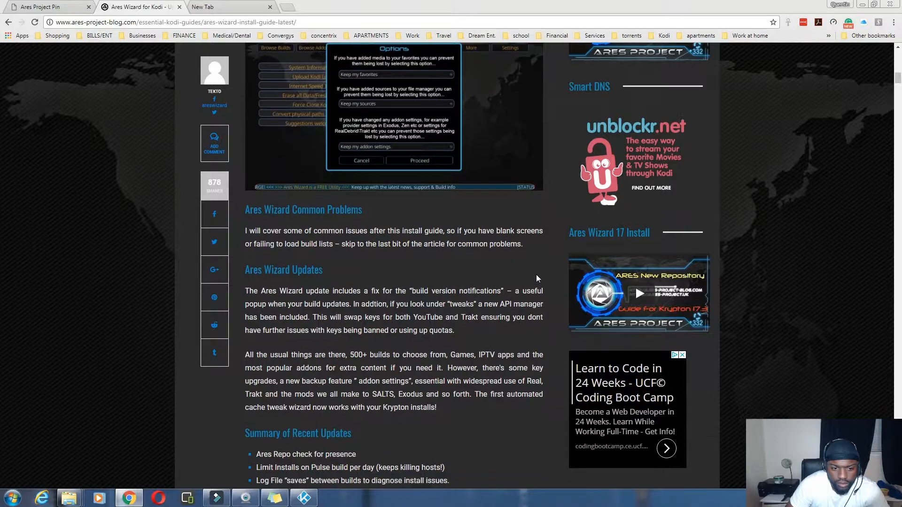
scroll(536, 278, down, 2)
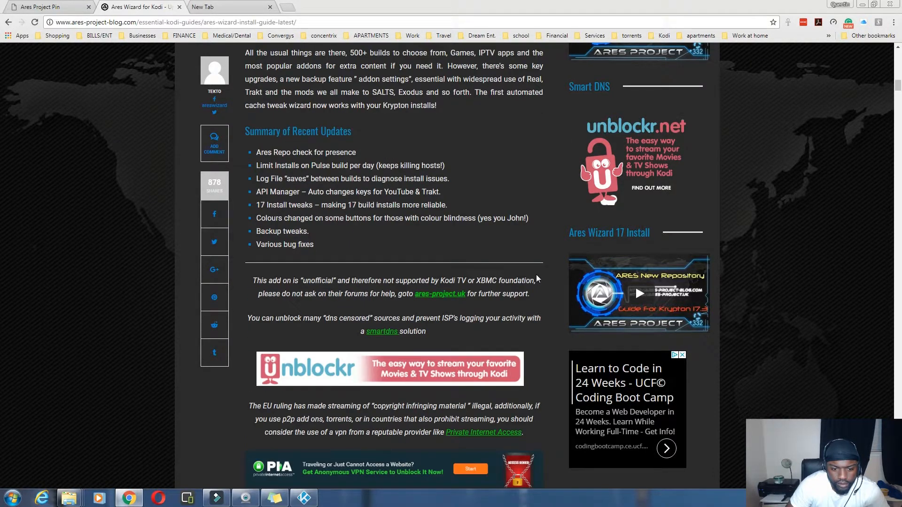
scroll(538, 280, down, 4)
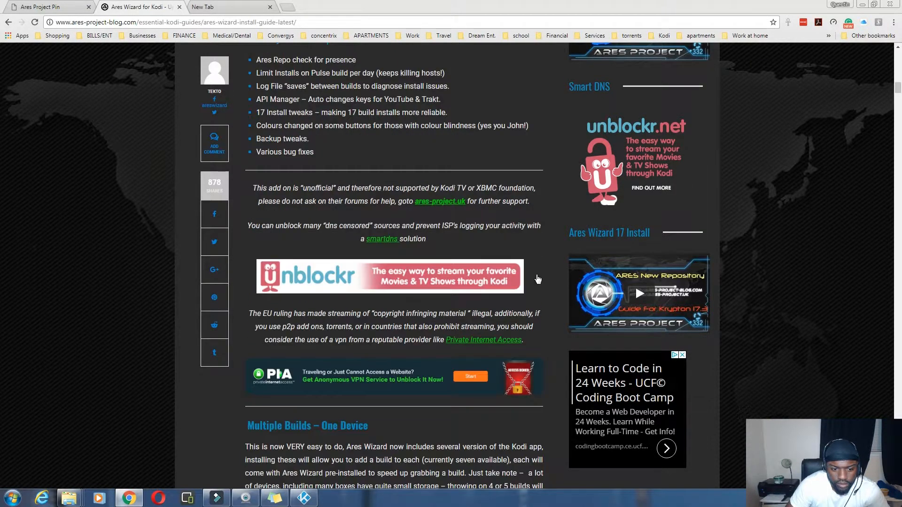
scroll(538, 279, down, 1)
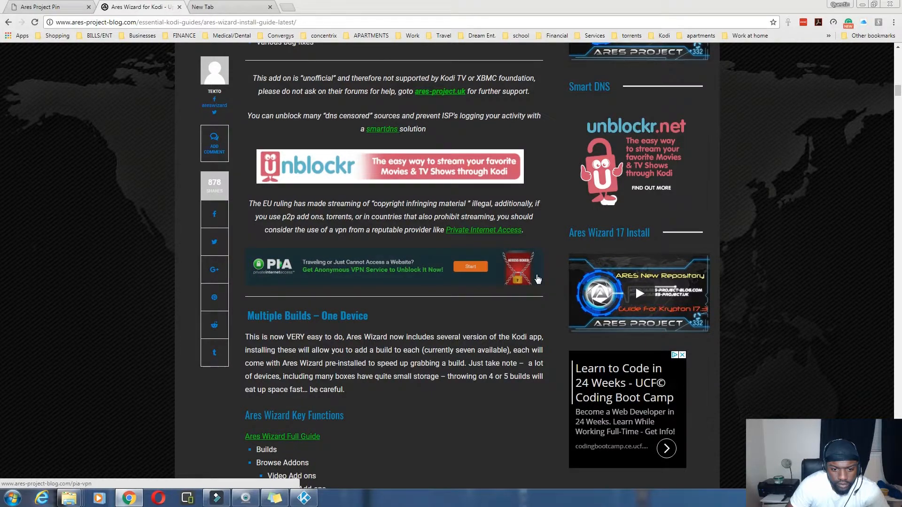
scroll(517, 202, up, 10)
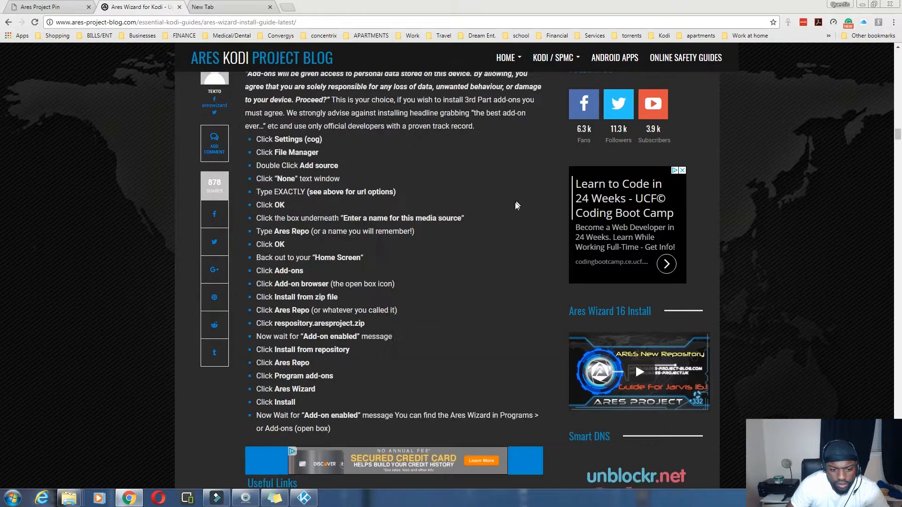
scroll(515, 202, up, 3)
scroll(512, 204, up, 5)
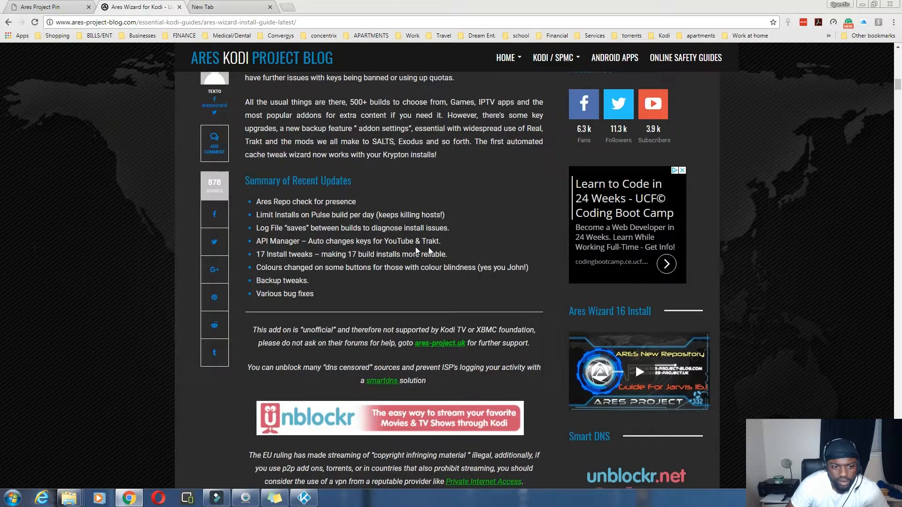
scroll(429, 251, up, 8)
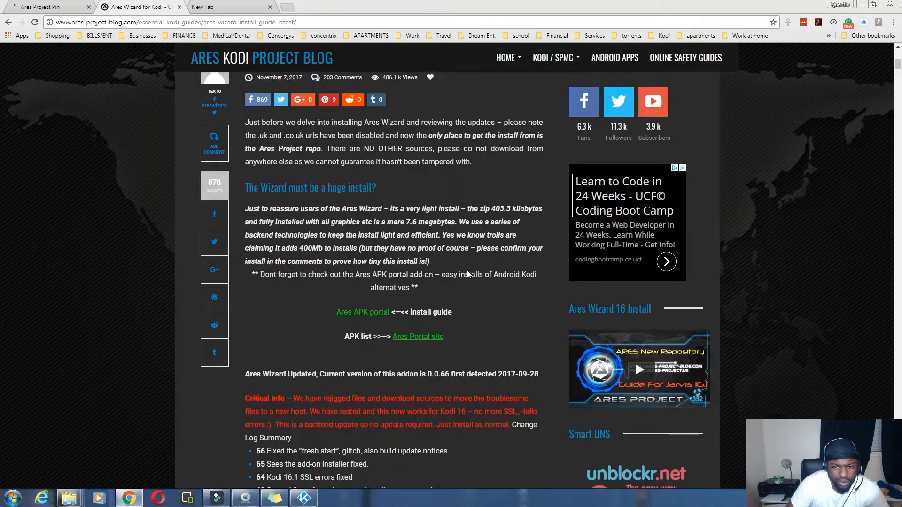
scroll(468, 271, down, 4)
scroll(467, 274, down, 4)
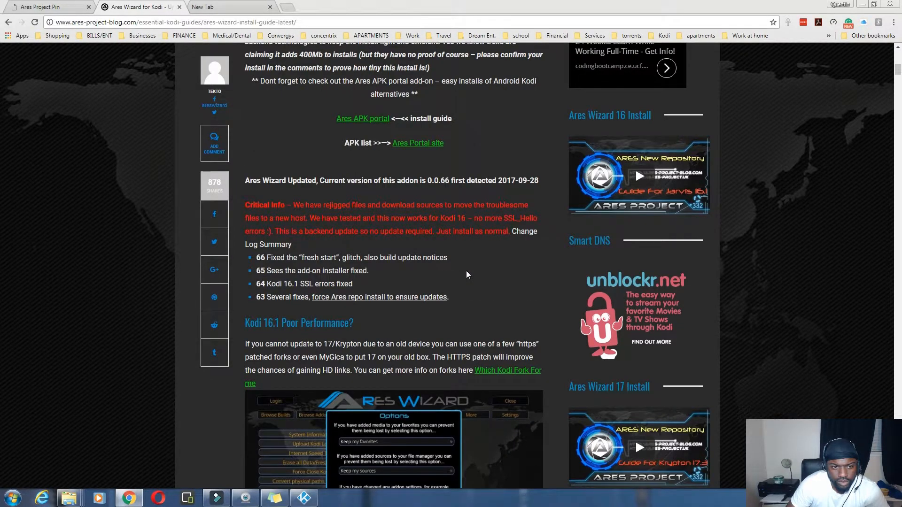
scroll(466, 274, down, 5)
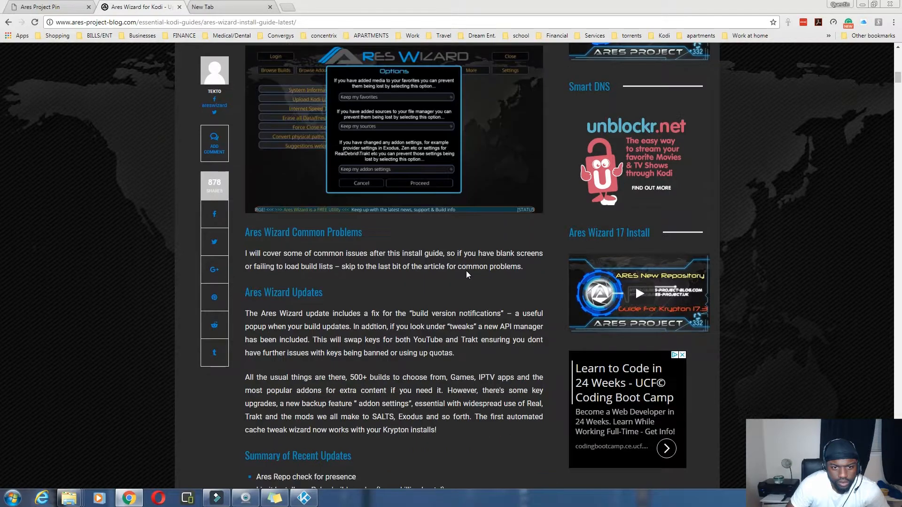
scroll(468, 275, down, 3)
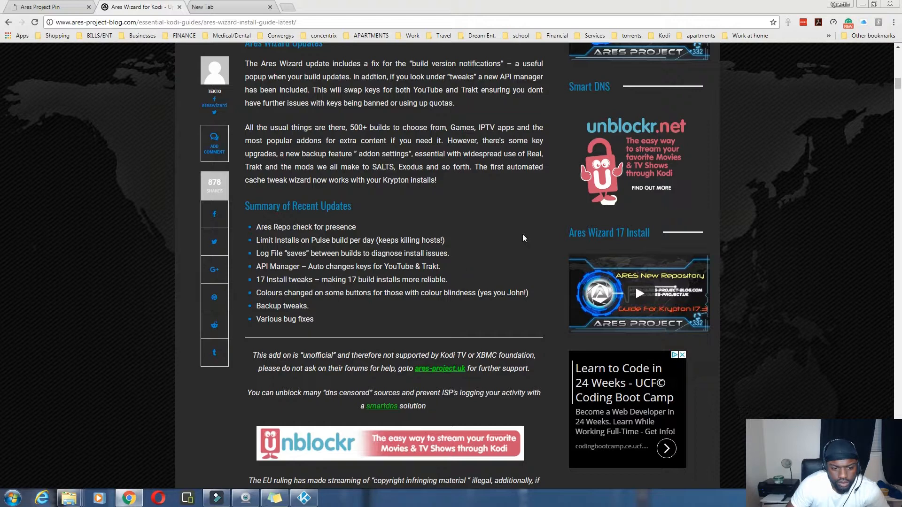
scroll(523, 235, down, 3)
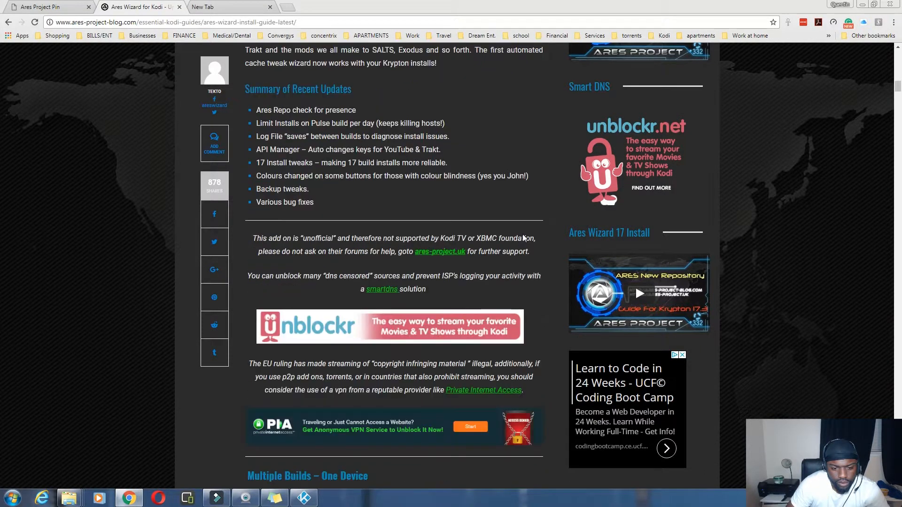
scroll(528, 241, down, 5)
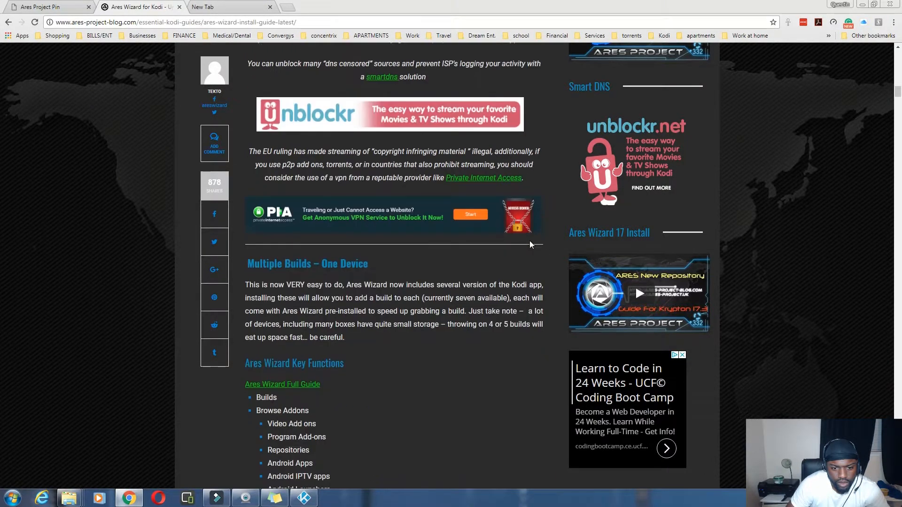
scroll(530, 244, down, 3)
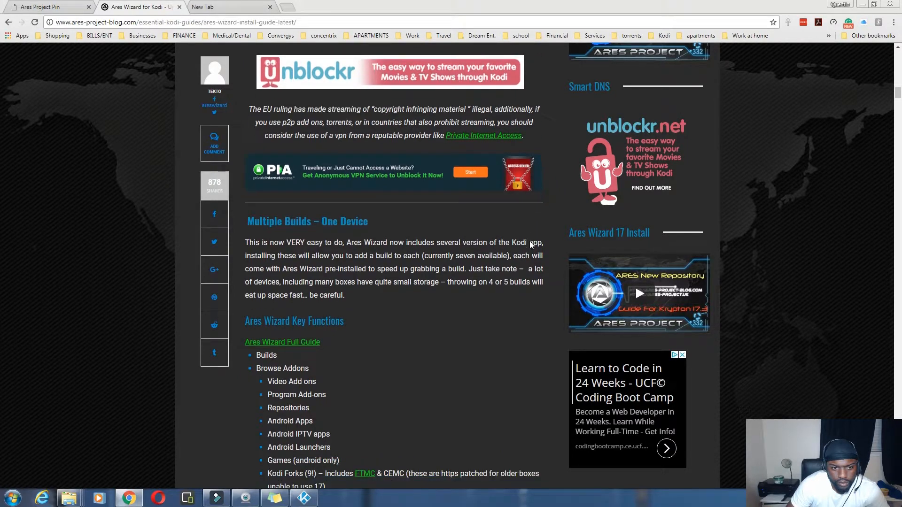
scroll(529, 245, down, 3)
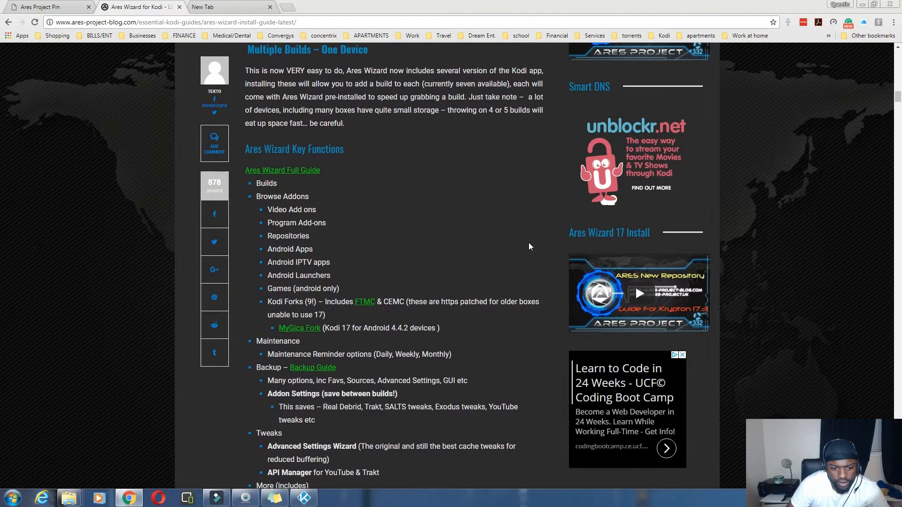
scroll(529, 243, up, 6)
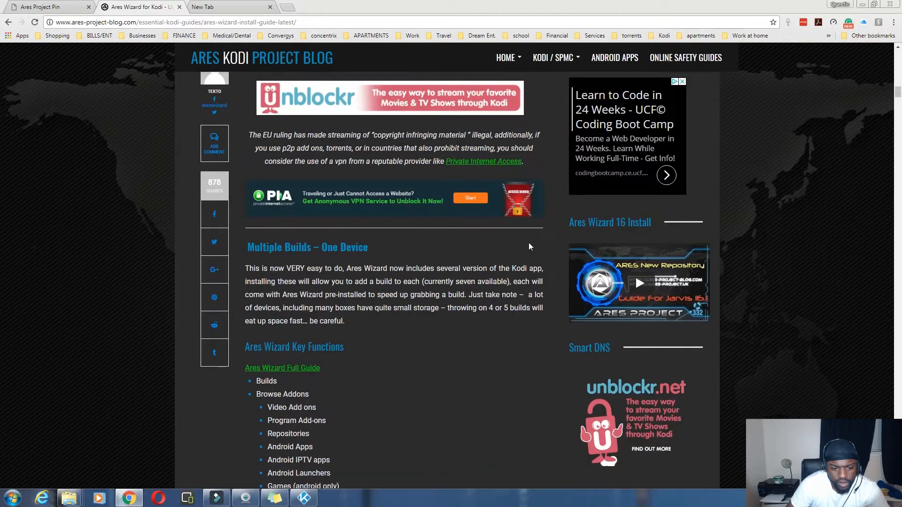
scroll(530, 247, up, 5)
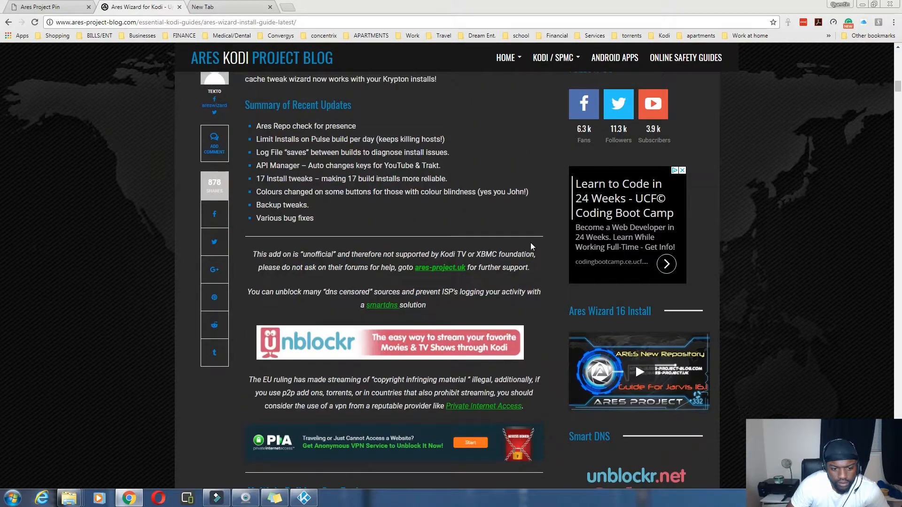
scroll(531, 247, up, 1)
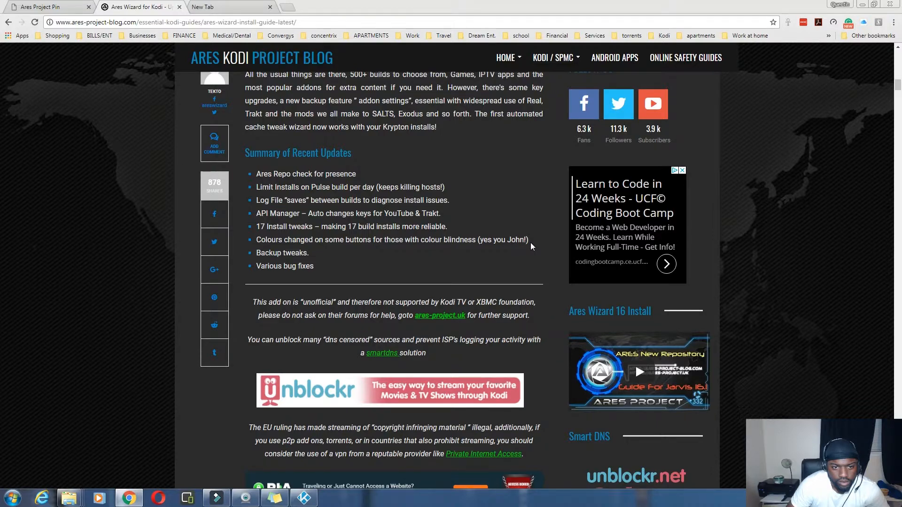
scroll(531, 242, up, 5)
scroll(529, 246, up, 1)
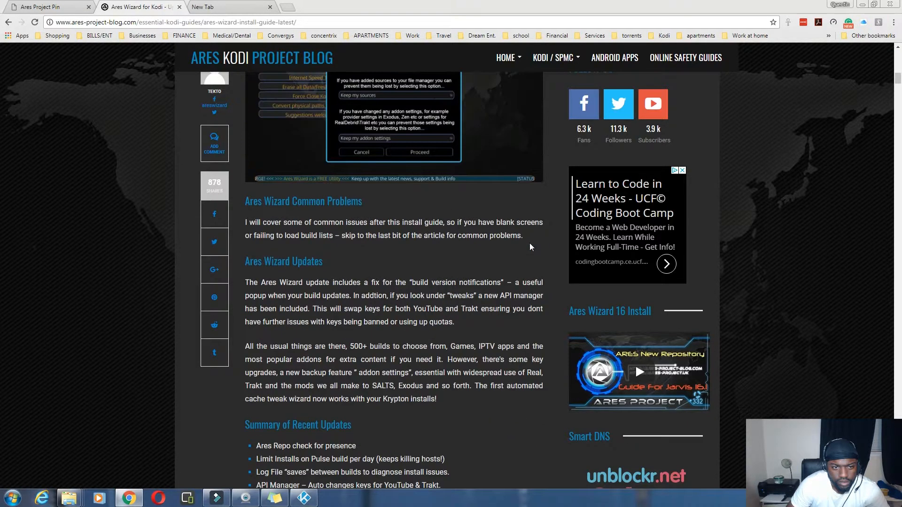
scroll(530, 246, up, 4)
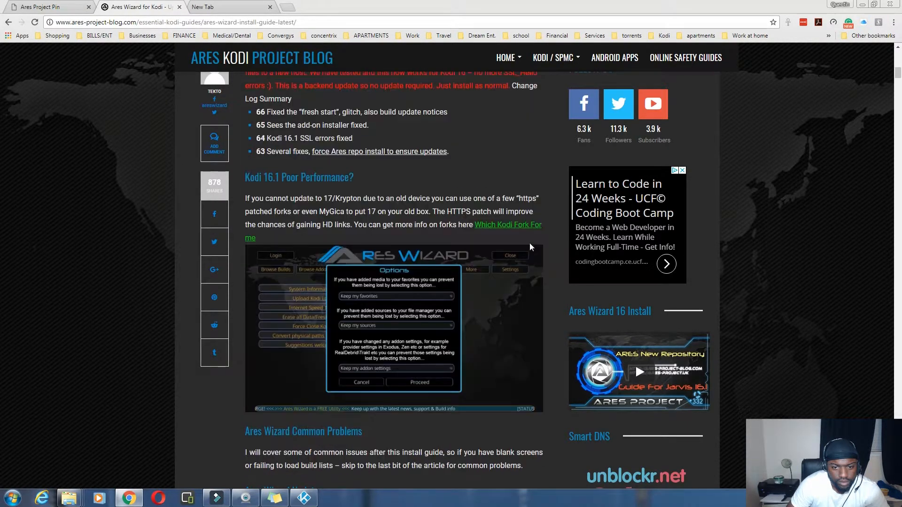
scroll(529, 245, down, 15)
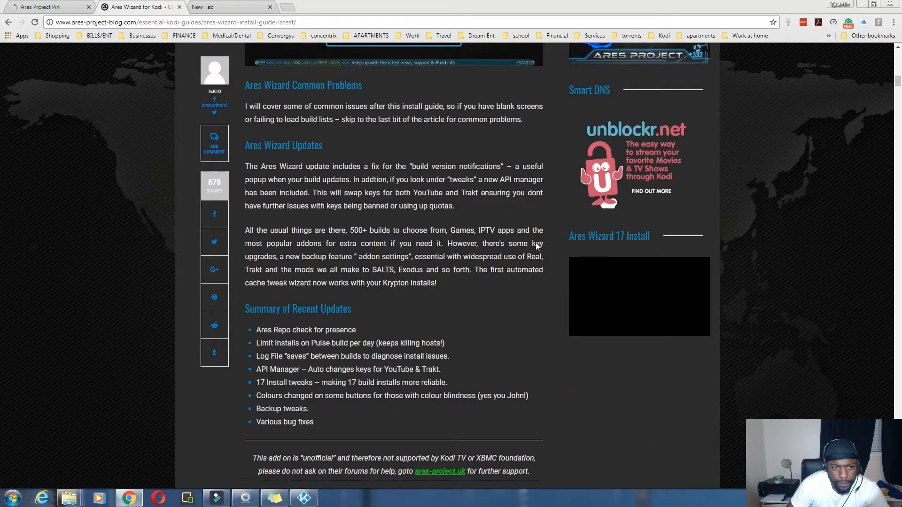
scroll(531, 249, down, 4)
scroll(533, 250, down, 5)
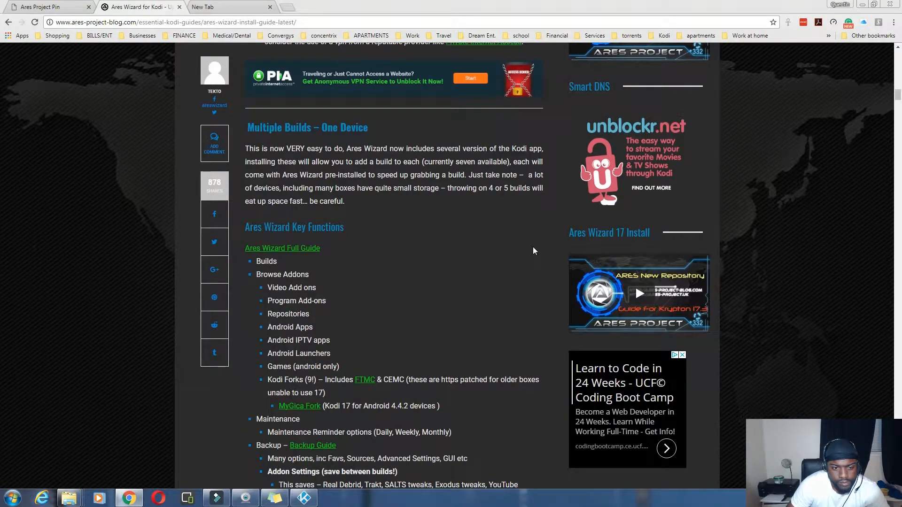
scroll(532, 251, down, 4)
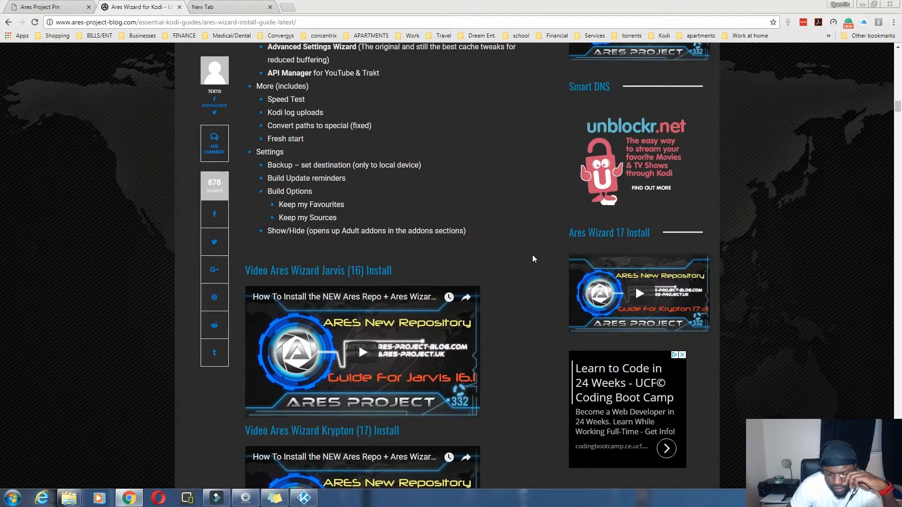
scroll(532, 254, down, 1)
scroll(532, 257, down, 4)
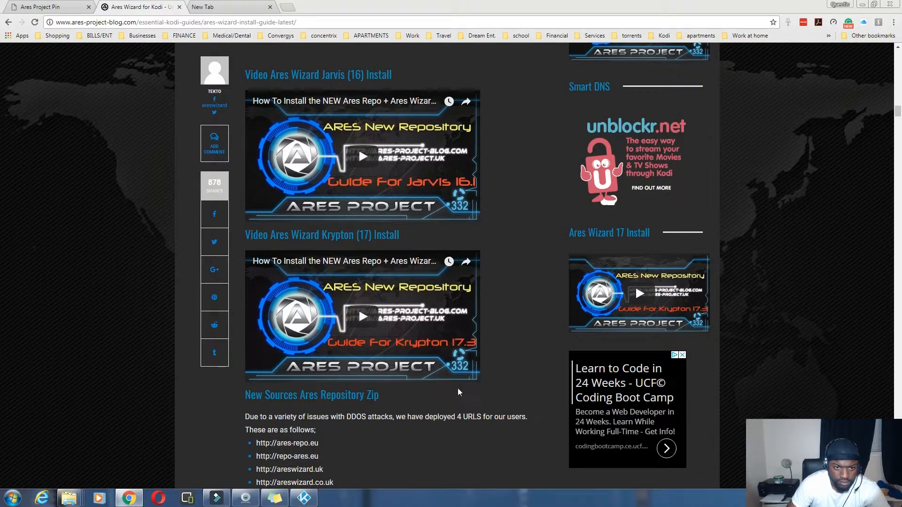
scroll(476, 396, down, 2)
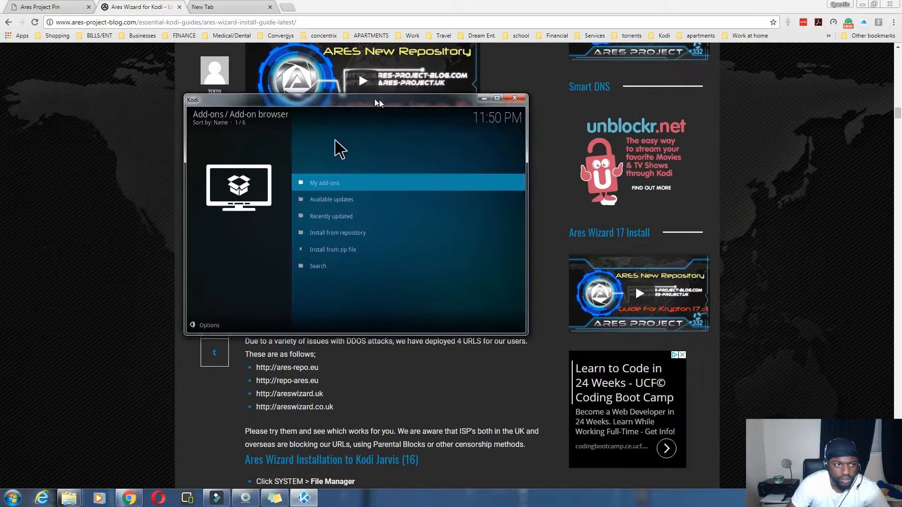
Step: Back out to Kodi's home menu and open File manager at its root source list
right_click(339, 175)
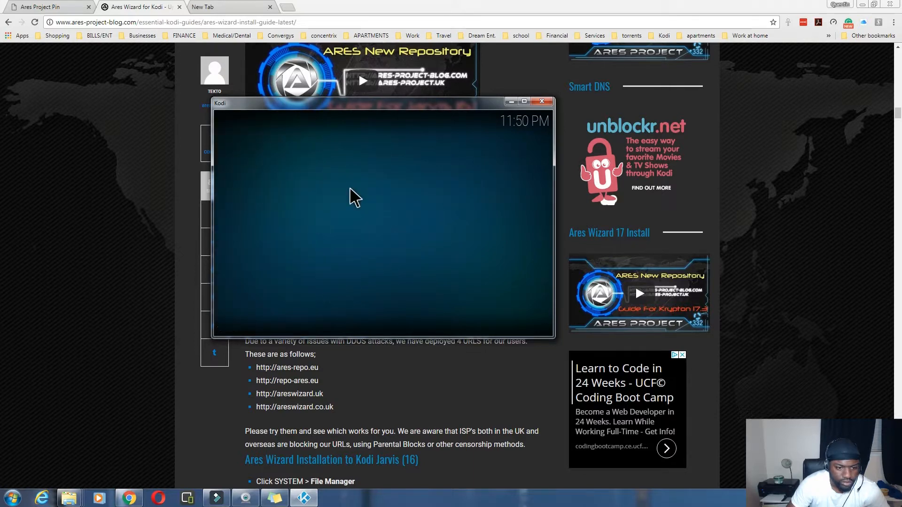
right_click(308, 192)
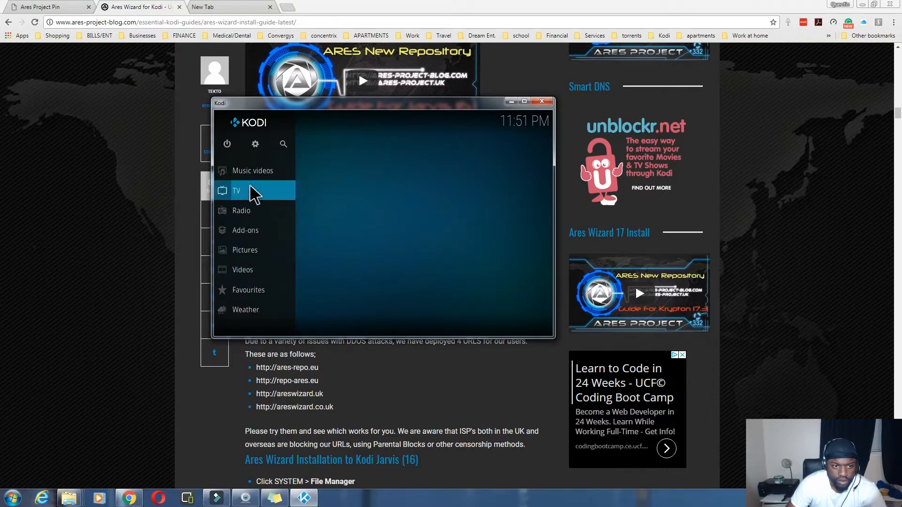
click(255, 144)
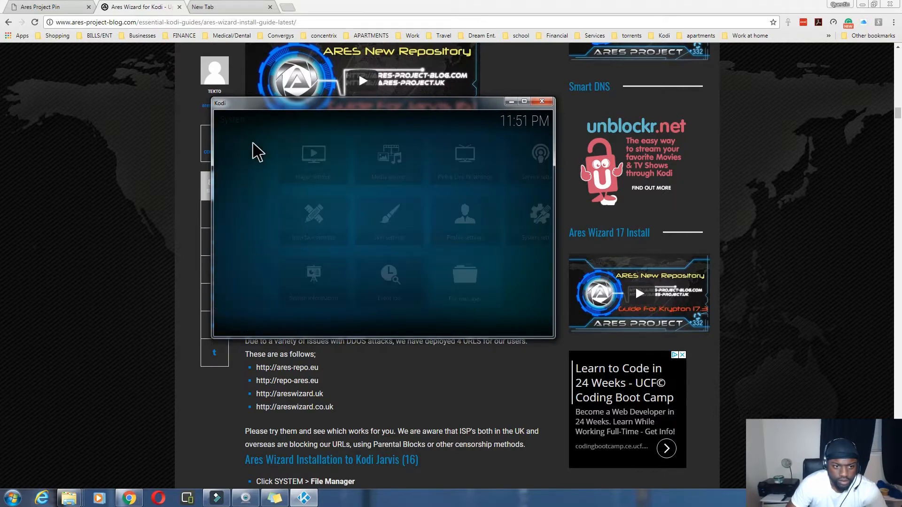
click(425, 284)
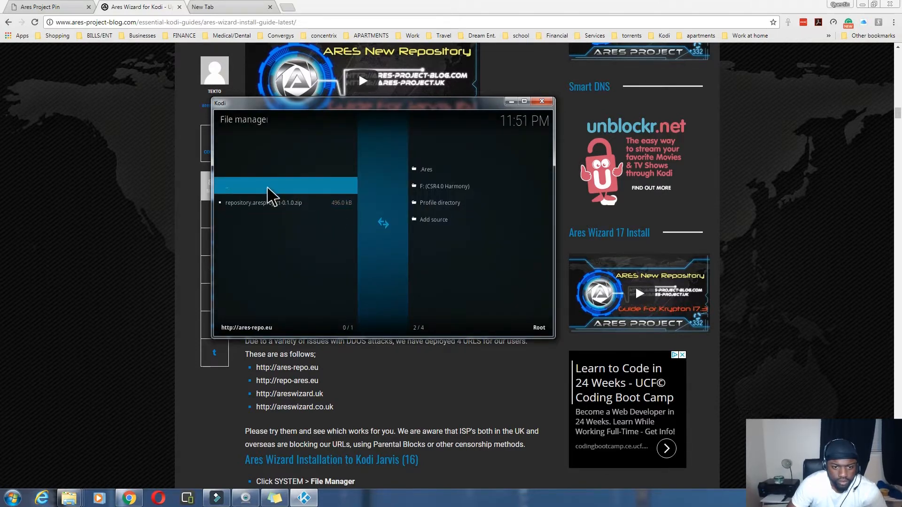
click(256, 191)
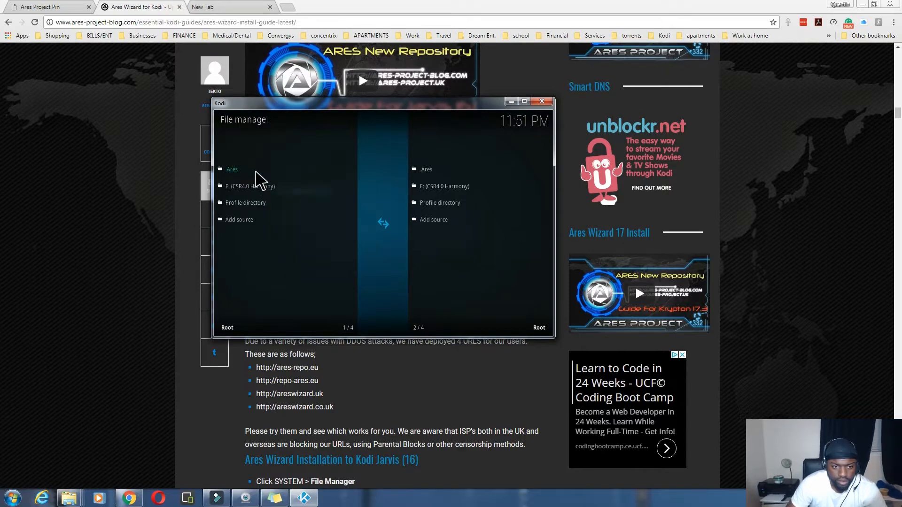
right_click(256, 171)
click(277, 187)
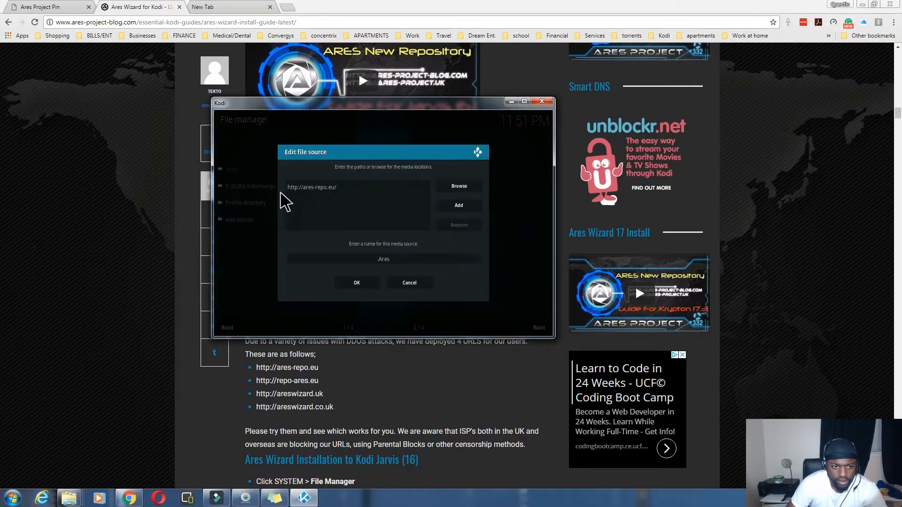
click(326, 192)
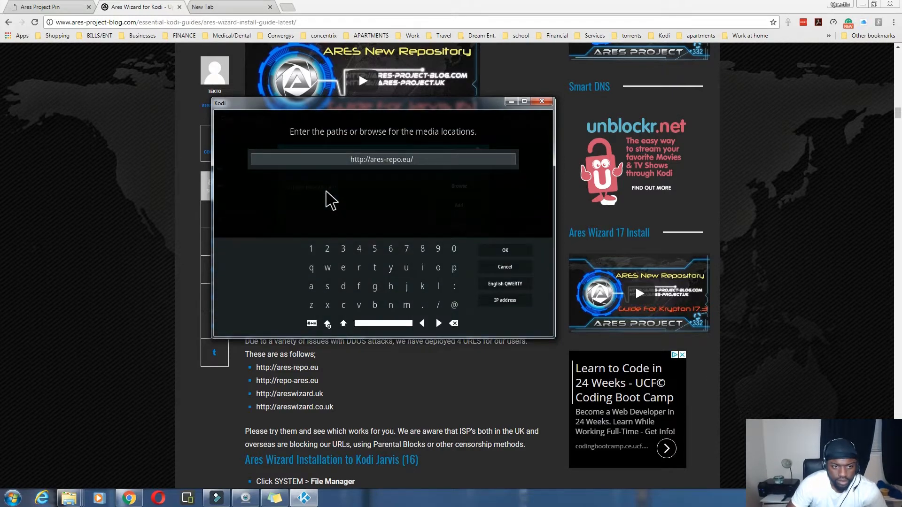
key(BackSpace)
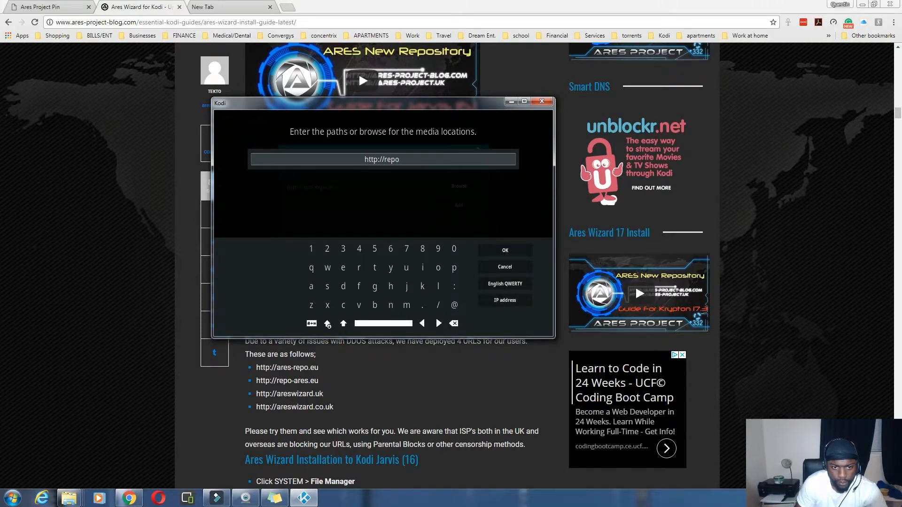
text(es.eu)
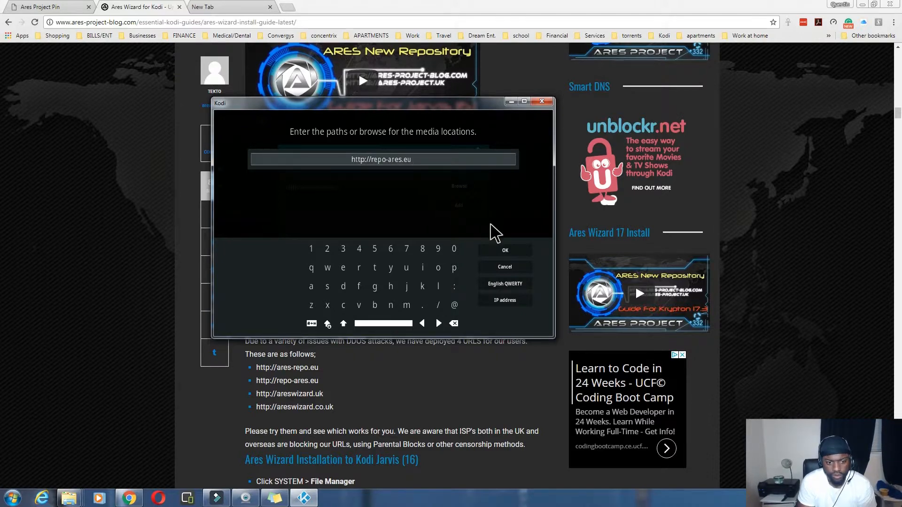
click(505, 252)
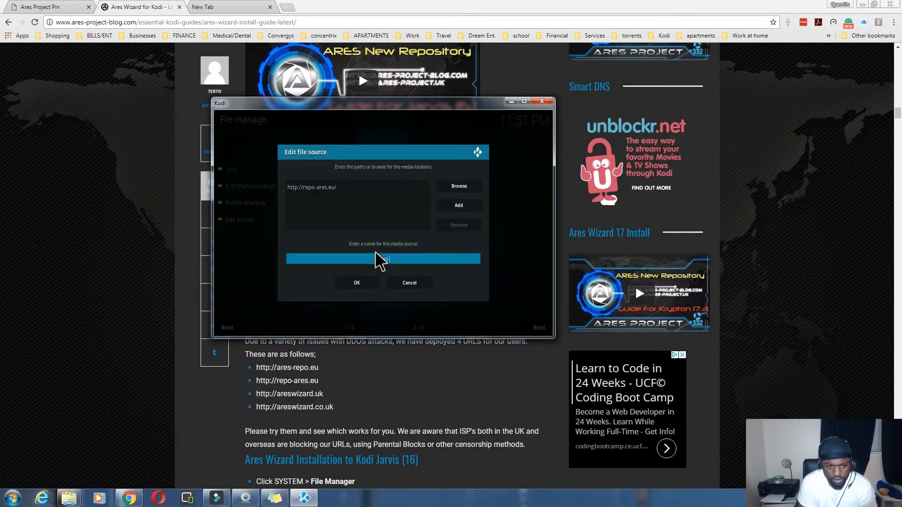
click(365, 283)
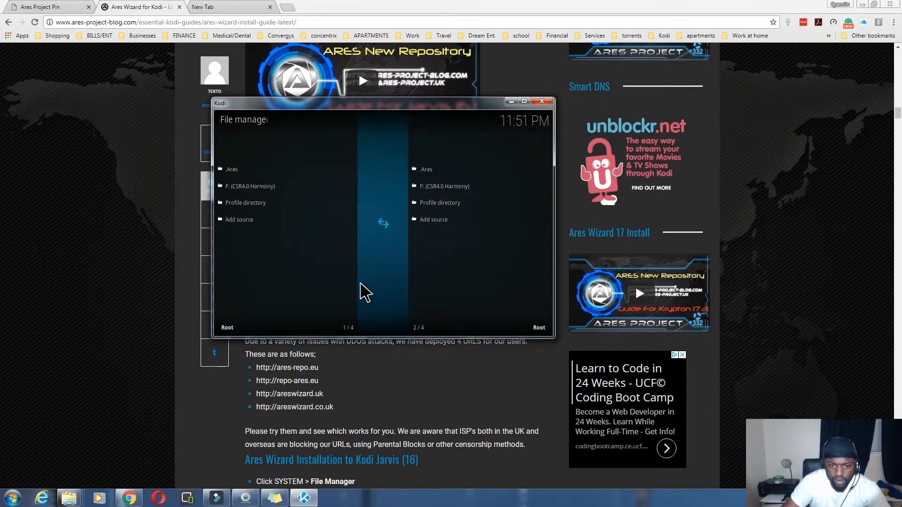
Step: Check the .Ares source lists the repository zip, close File manager, and go full screen
click(246, 172)
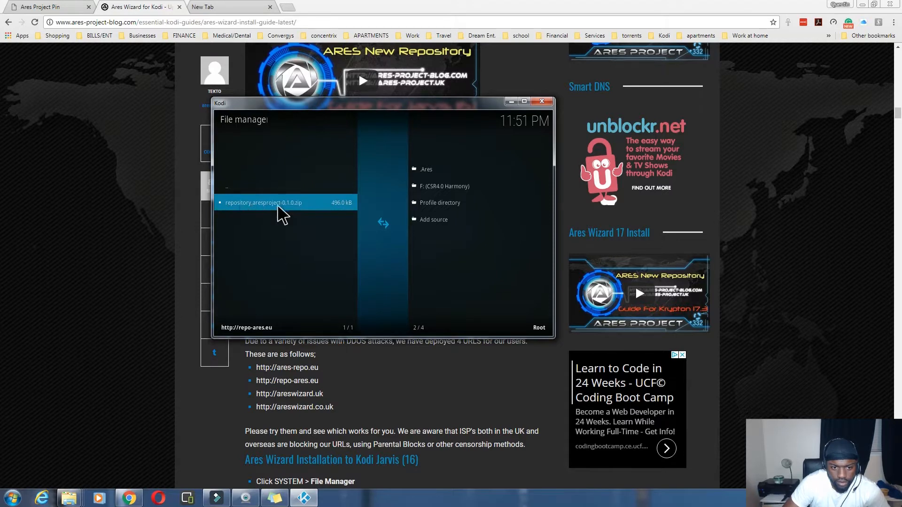
click(242, 186)
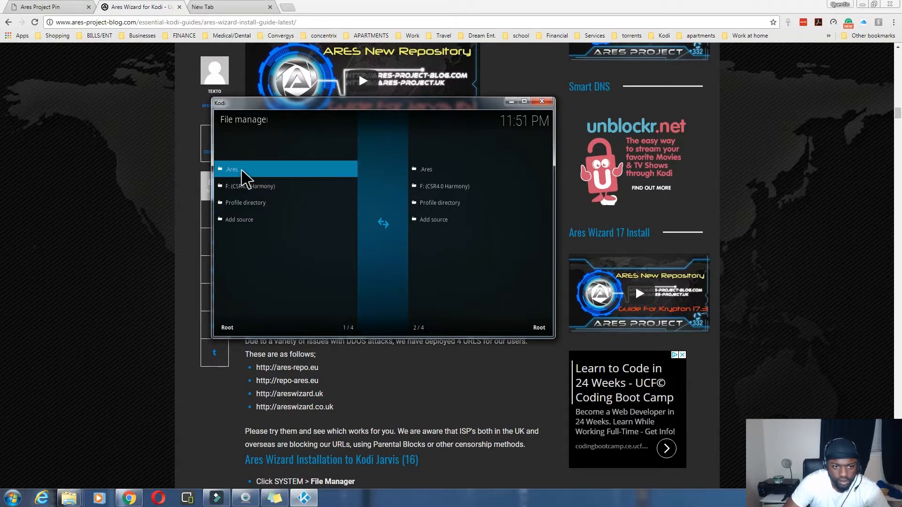
key(Escape)
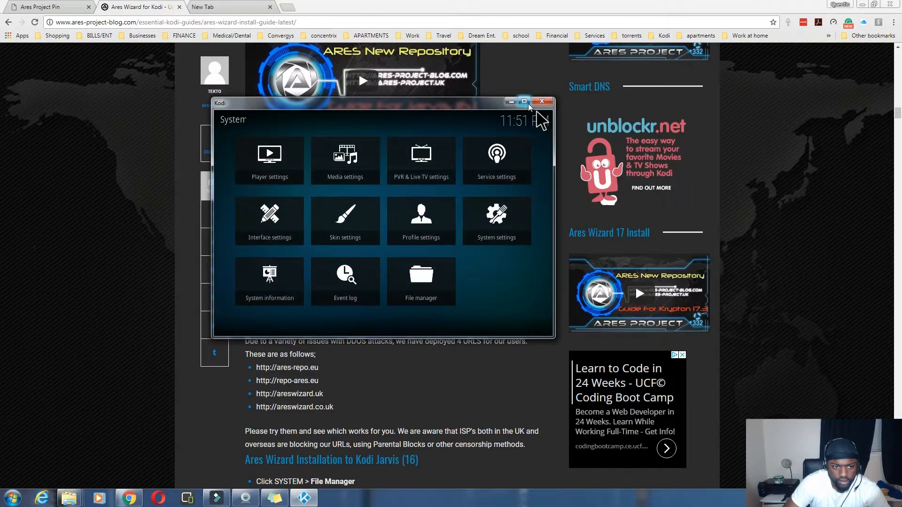
key(backslash)
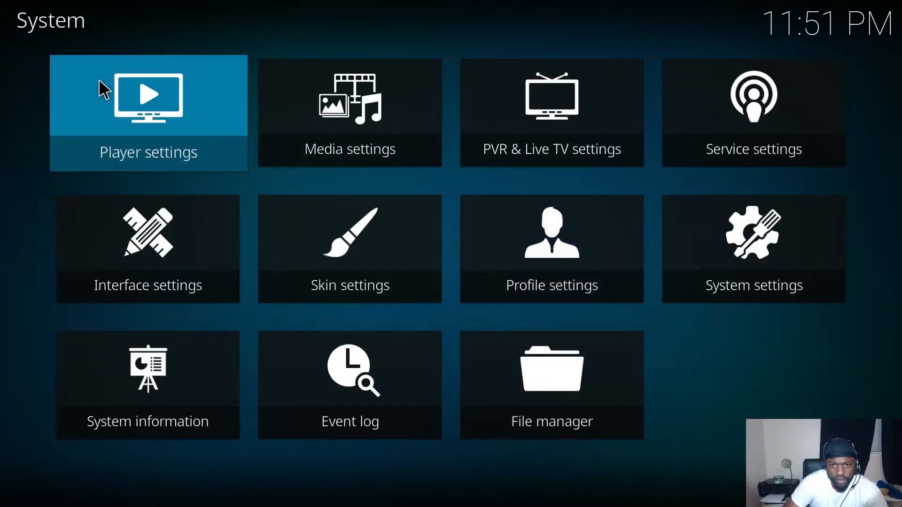
Step: From the home menu, install repository.aresproject-0.1.0.zip from .Ares via Add-ons > Install from zip file
key(Escape)
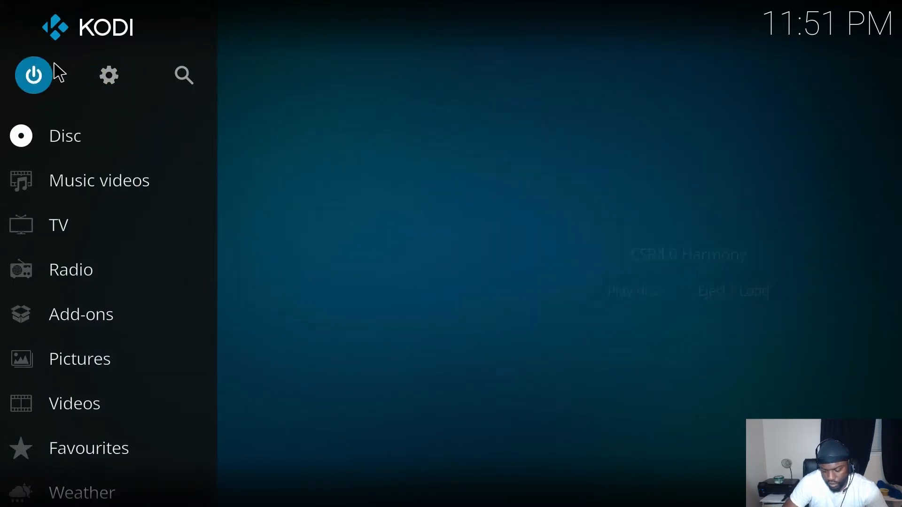
click(86, 329)
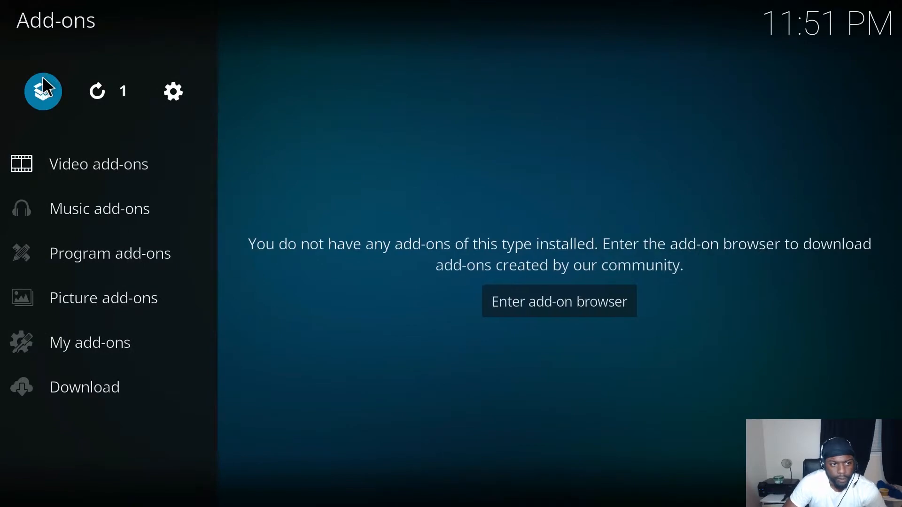
click(49, 91)
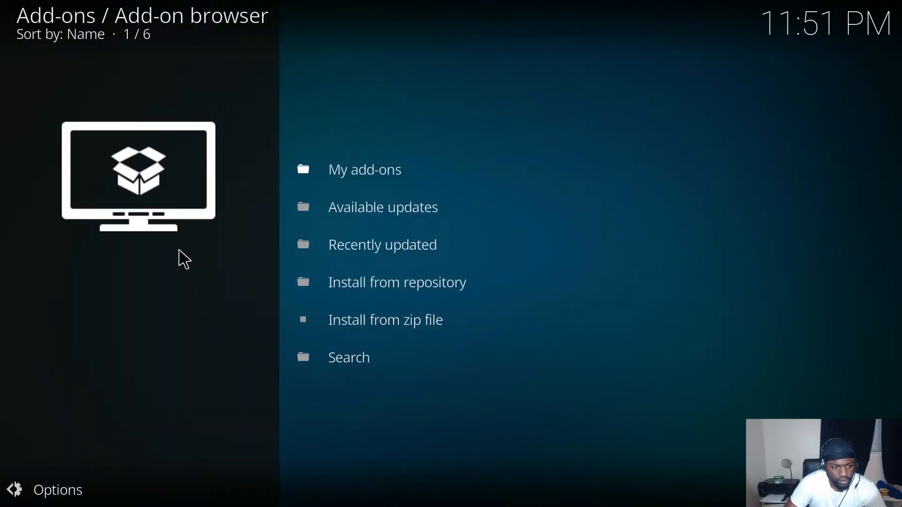
click(381, 322)
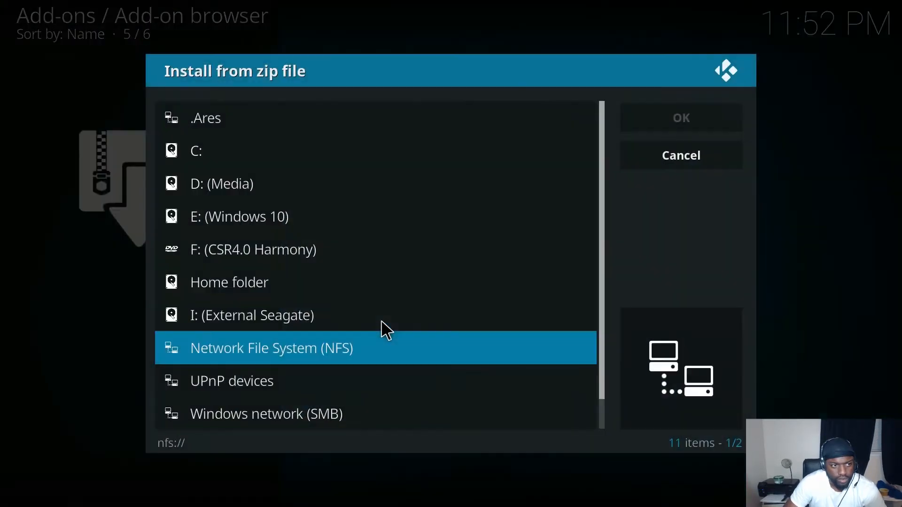
click(203, 115)
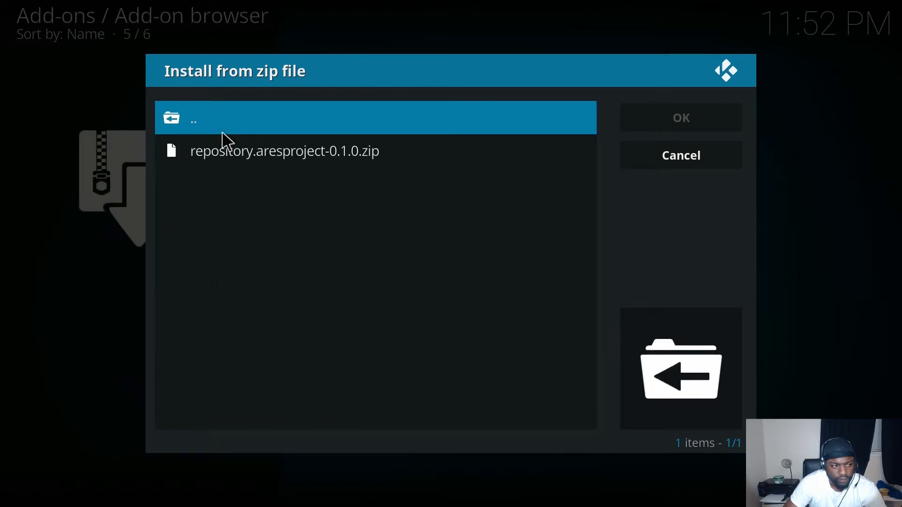
click(237, 154)
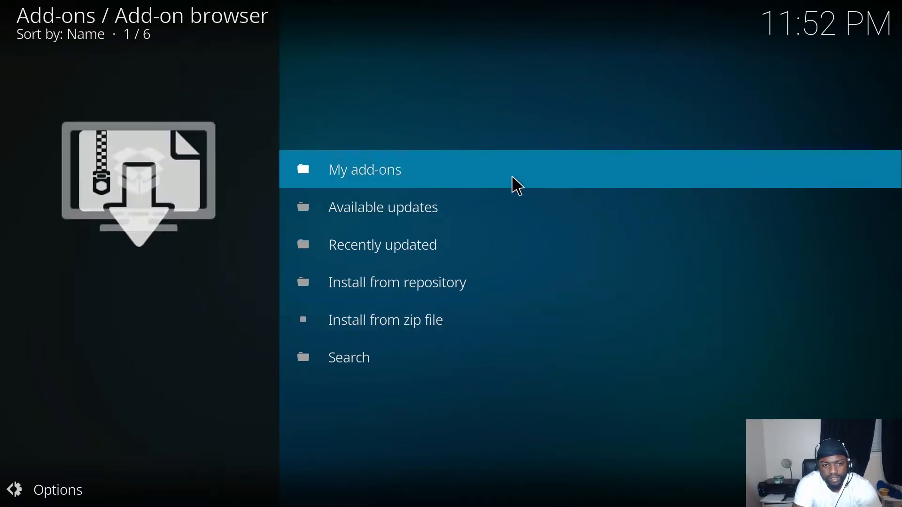
Step: Install Ares Wizard from the Ares Project repository's Program add-ons, then launch it
click(369, 282)
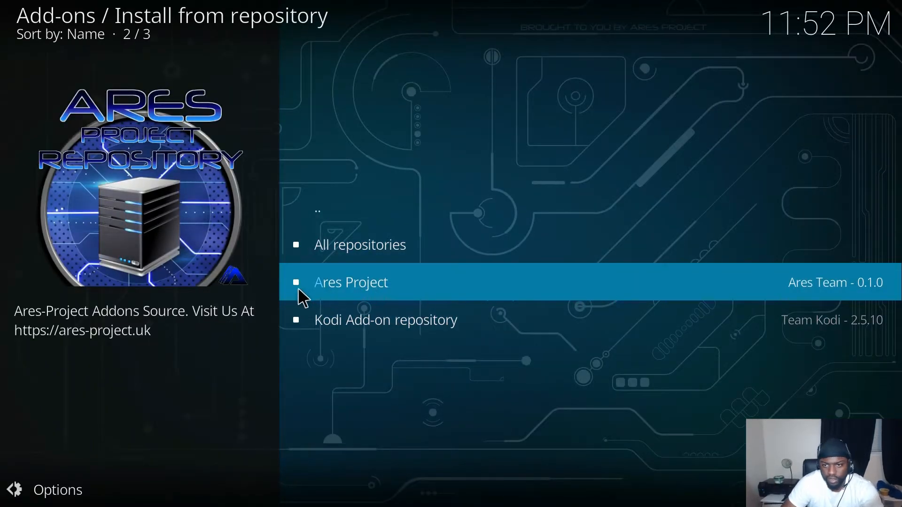
click(381, 289)
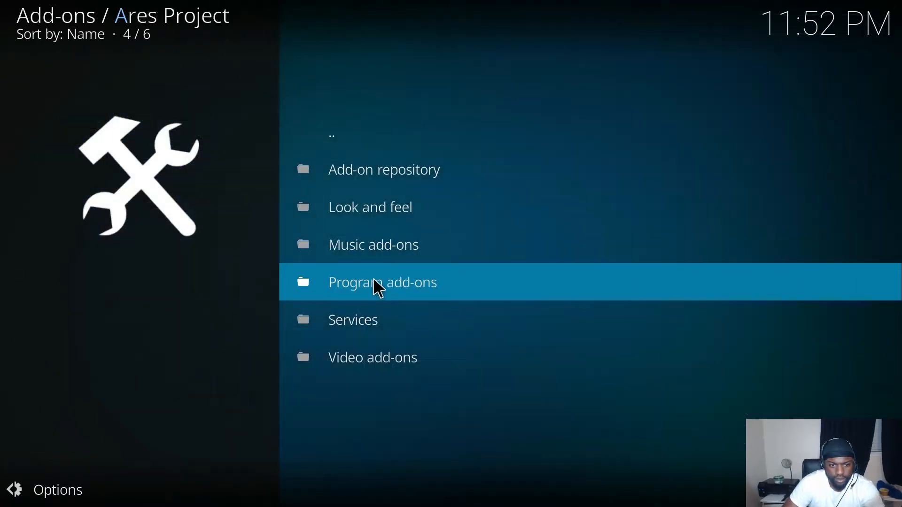
click(395, 280)
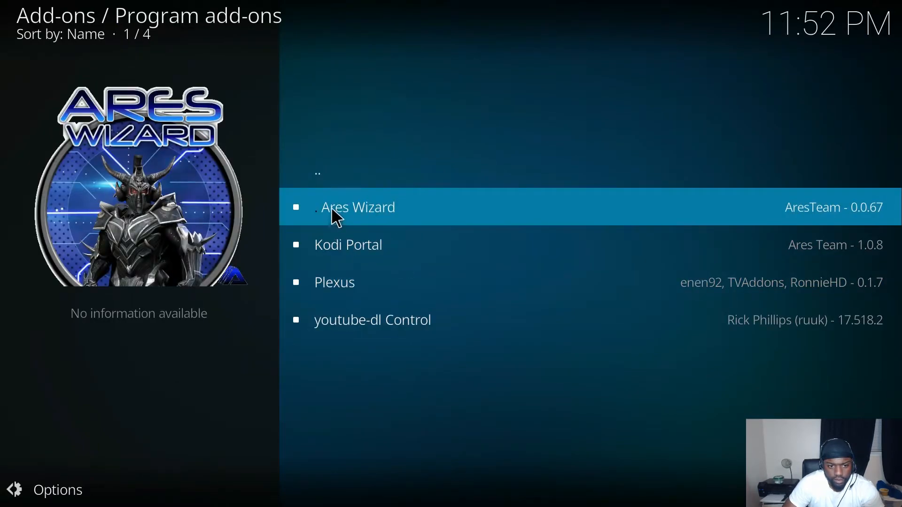
click(399, 209)
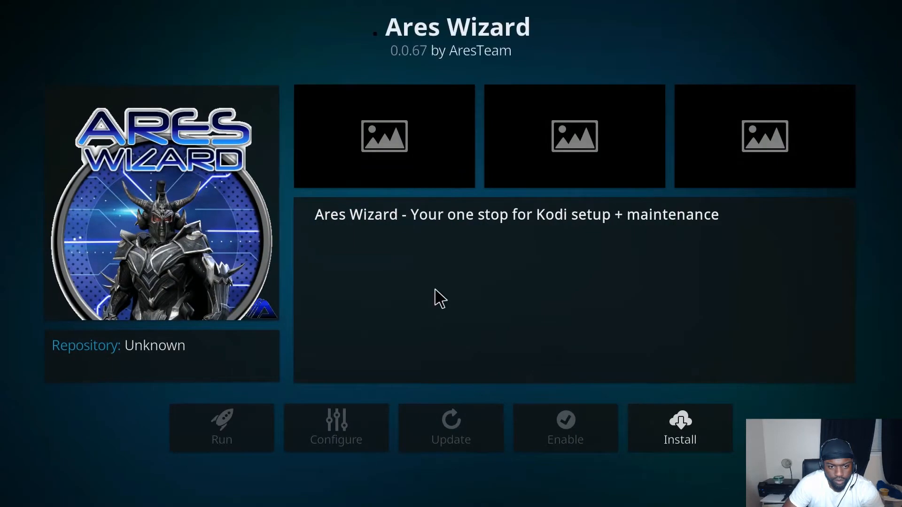
click(687, 432)
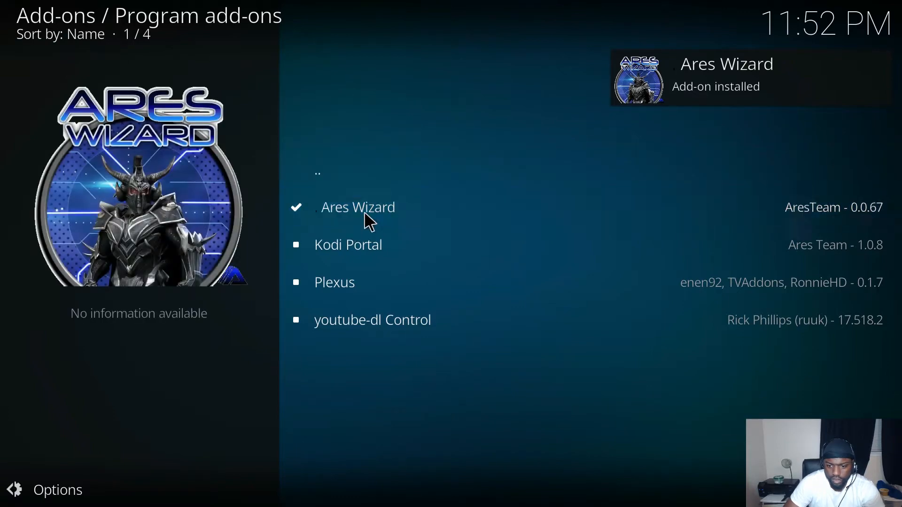
click(369, 217)
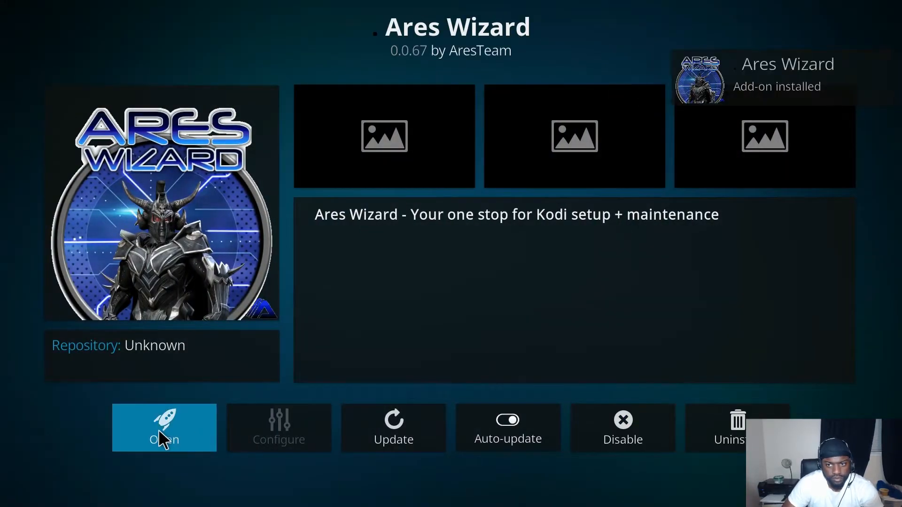
click(162, 436)
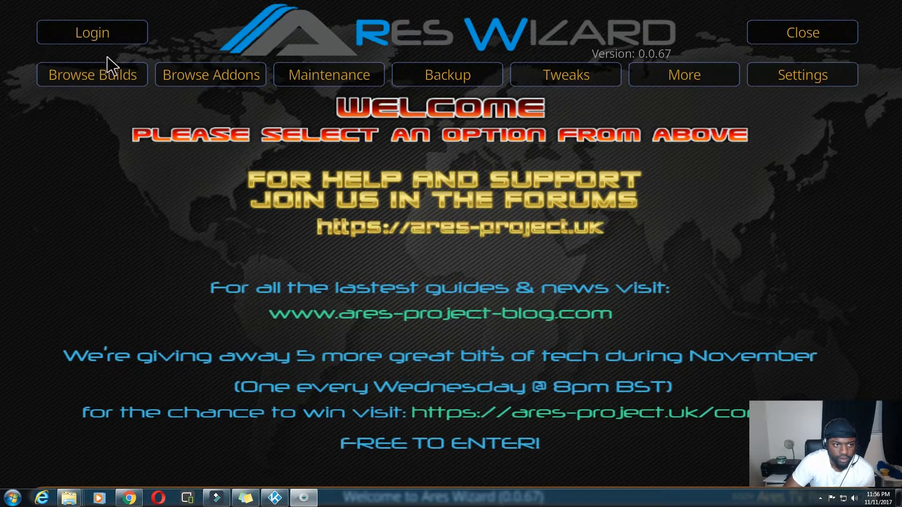
Step: Choose the Pulse build under Browse Builds in Ares Wizard and window Kodi
click(105, 77)
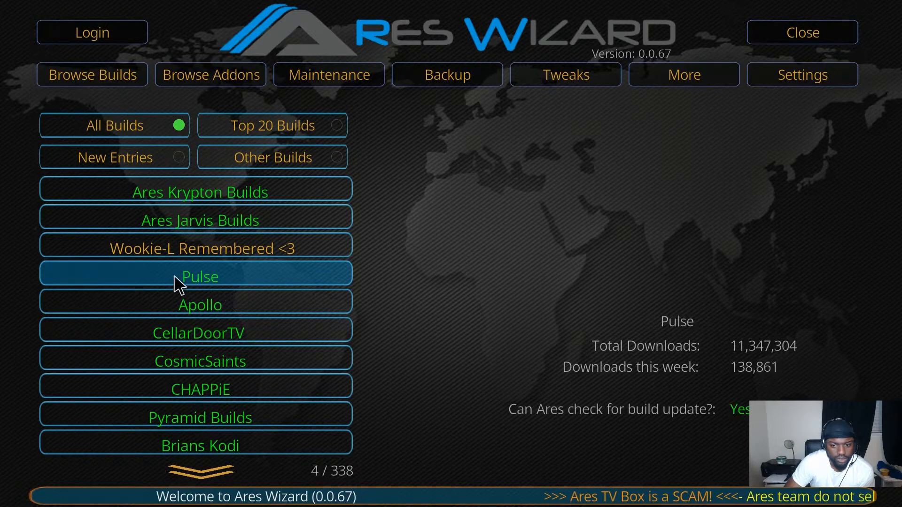
click(218, 272)
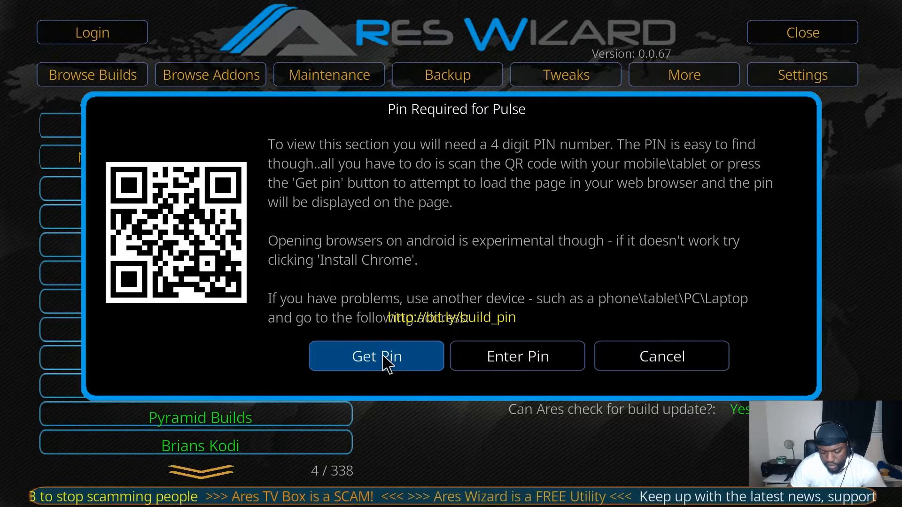
key(backslash)
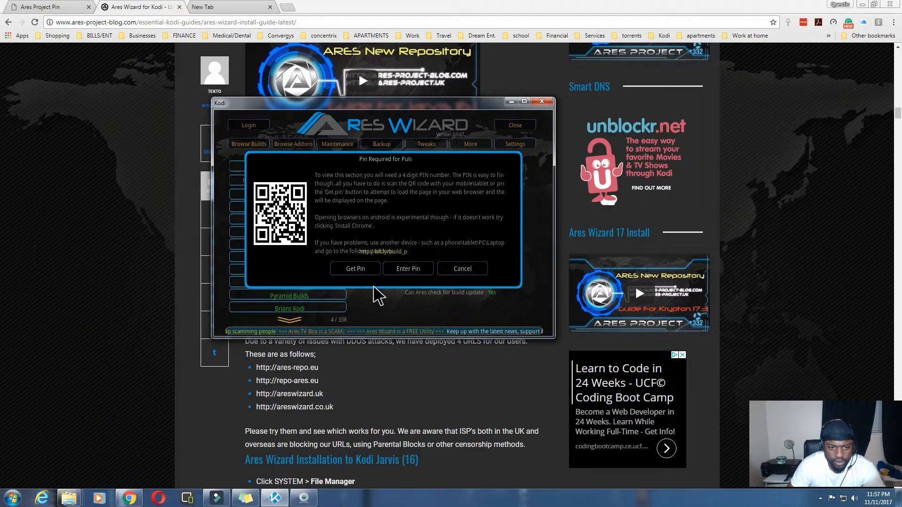
Step: Load the build PIN on ares-pin.eu in Chrome, then return to Kodi full screen
click(355, 269)
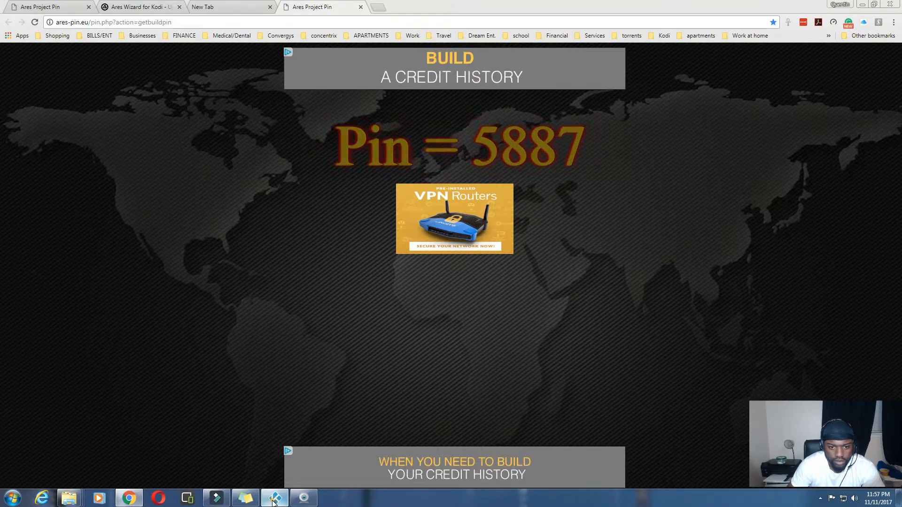
key(alt+Tab)
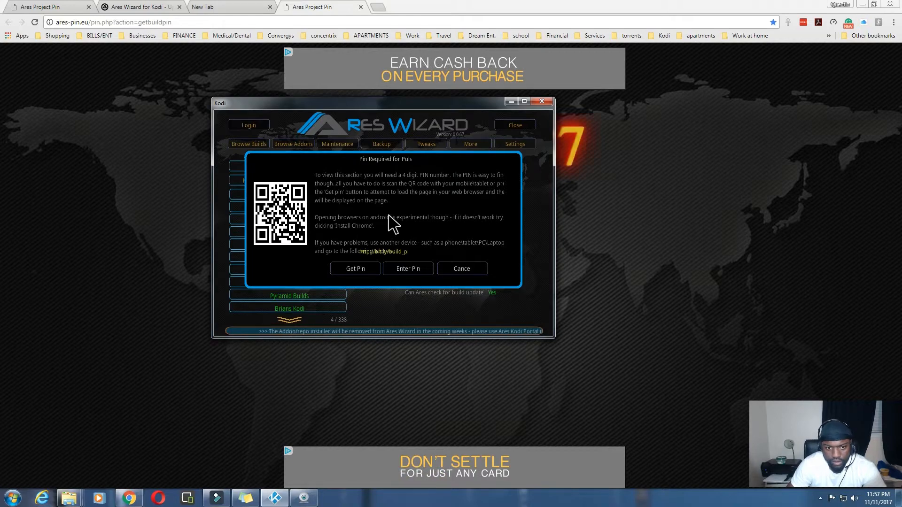
key(backslash)
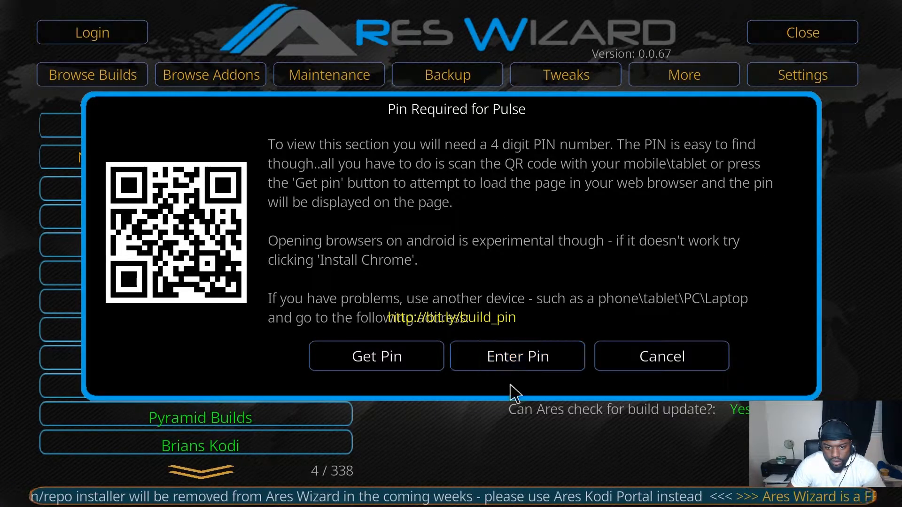
Step: Unlock the Pulse builds with the build PIN and select Pulse CCM Krypton (2,348,486 downloads, 0.09 MB)
click(516, 359)
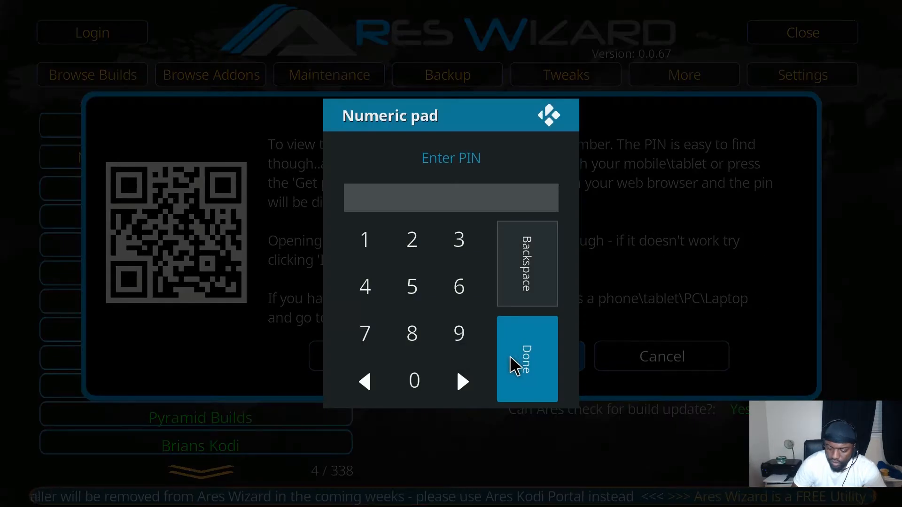
text(5887)
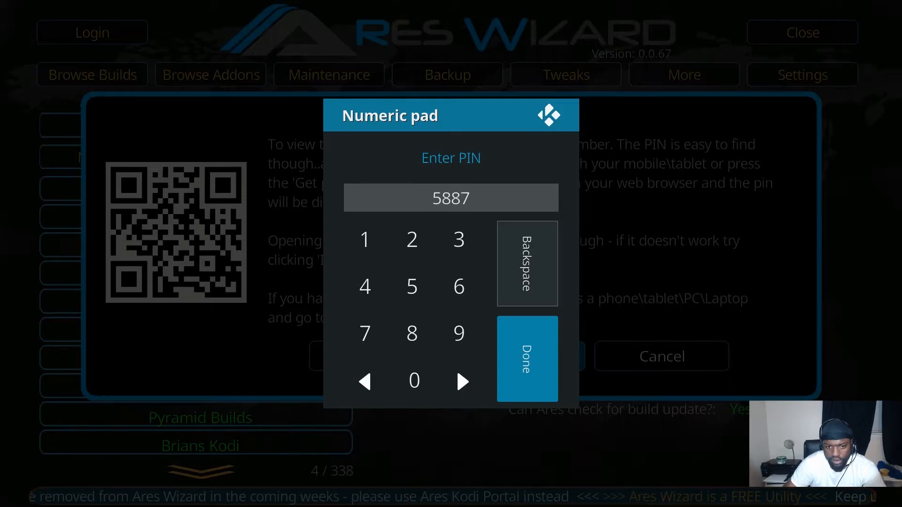
key(Return)
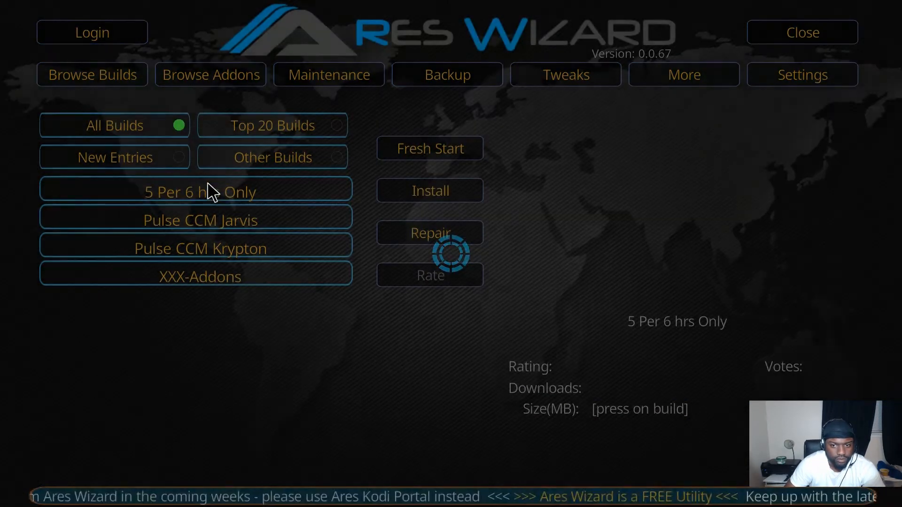
click(213, 192)
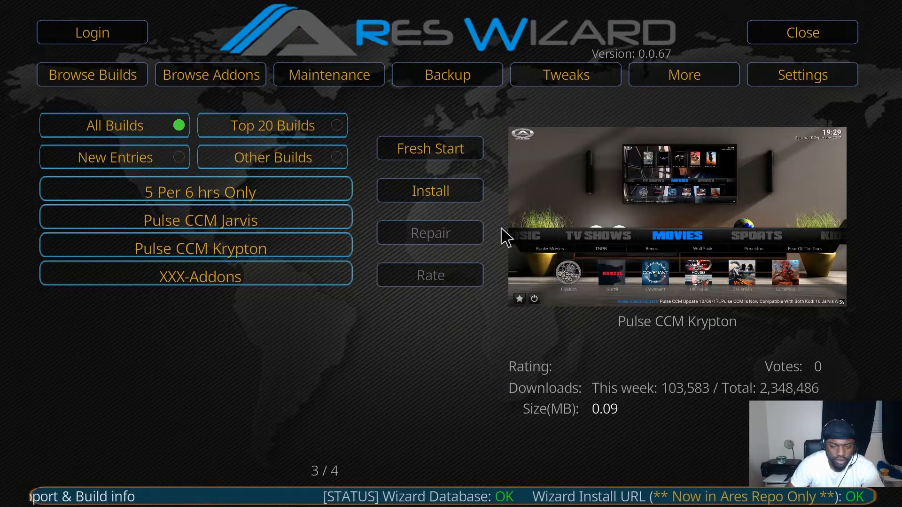
Step: Install Pulse CCM Krypton and let it download and extract all 14,981 files
click(449, 186)
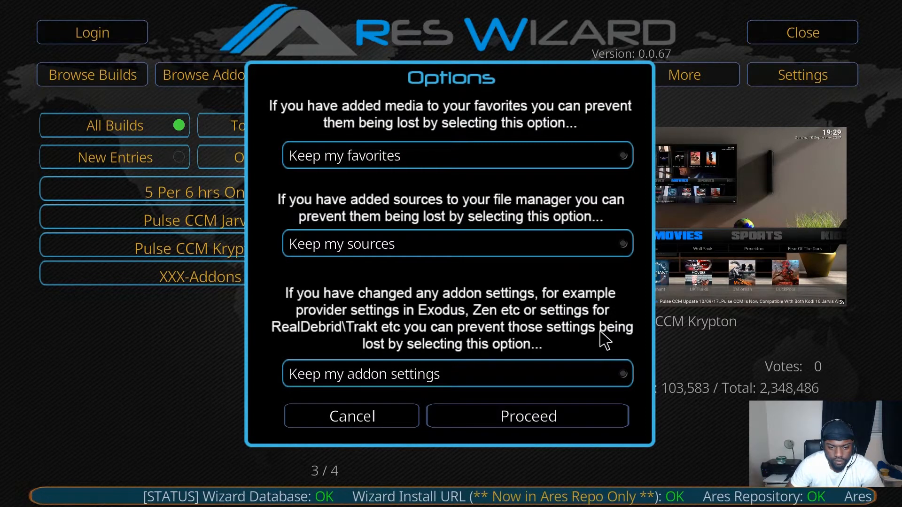
click(529, 416)
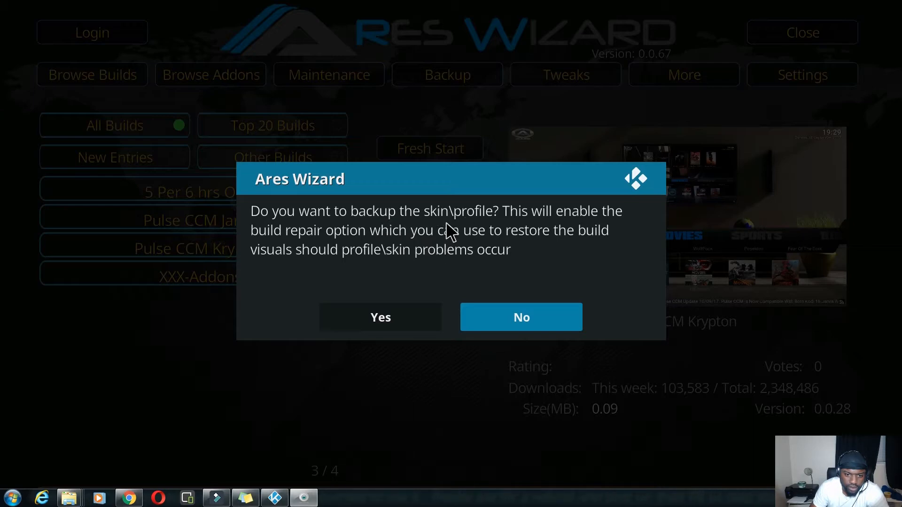
Step: Back up the skin profile, decline the prize competition, and accept closing Kodi
click(386, 315)
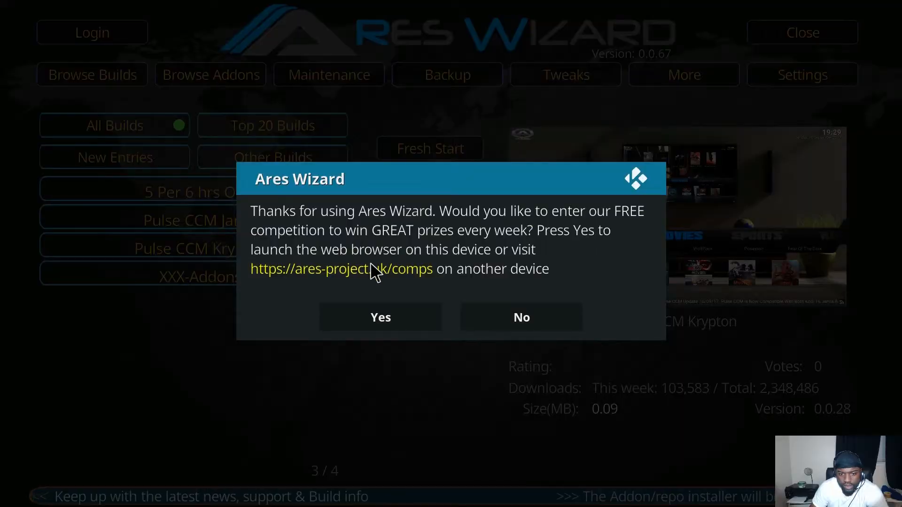
click(502, 311)
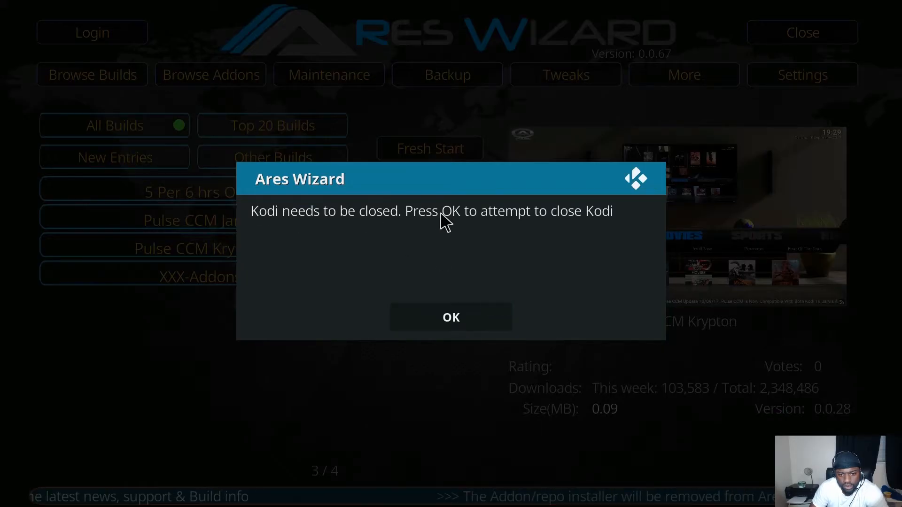
click(443, 316)
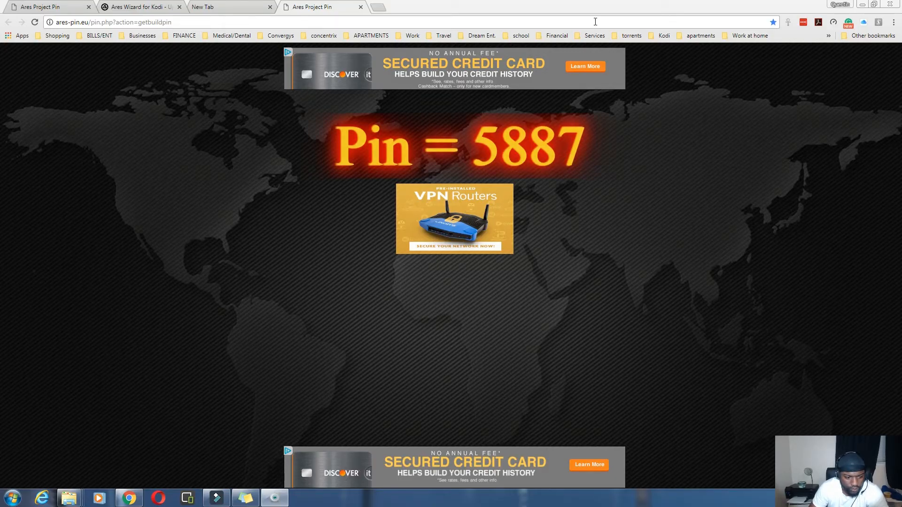
Step: Relaunch Kodi from the Windows Start menu
click(11, 498)
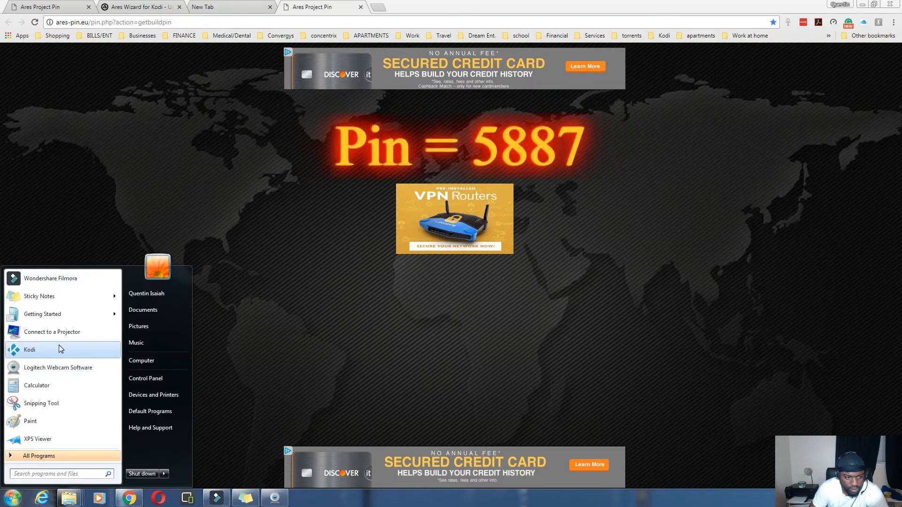
click(31, 350)
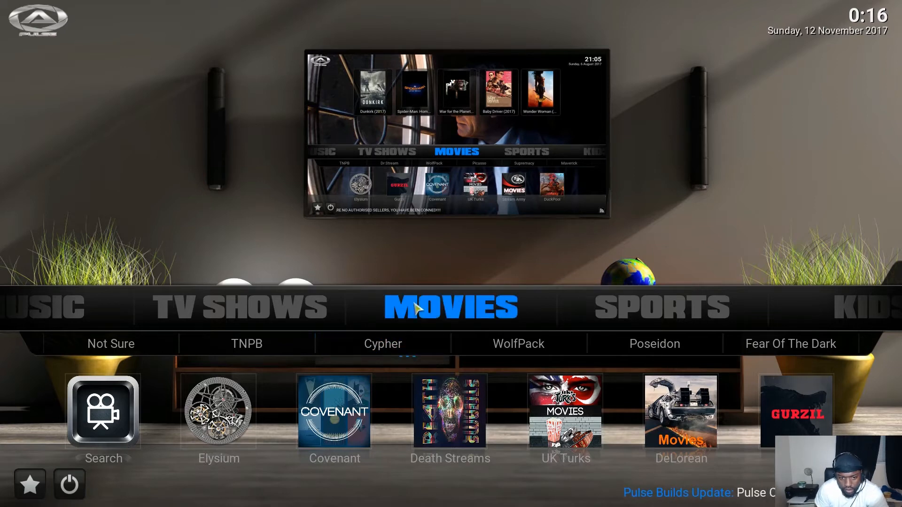
Step: Switch to TV SHOWS and browse its submenu: Poseidon, Bennu, WolfPack, Maverick, TNPB
key(Right)
key(Right)
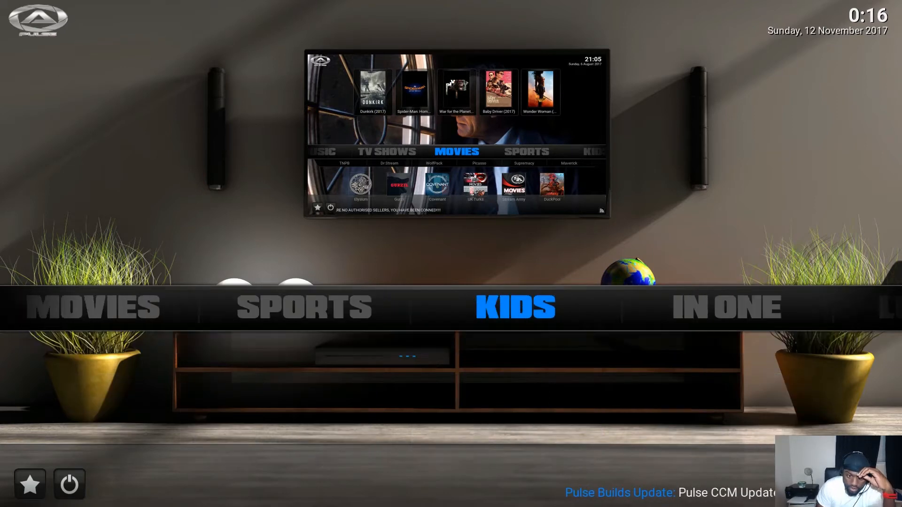
key(Left)
key(Left)
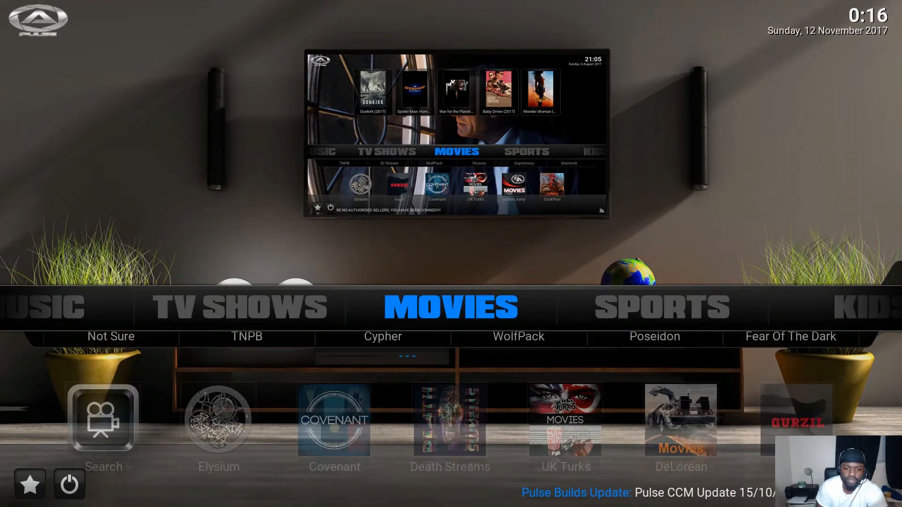
key(Left)
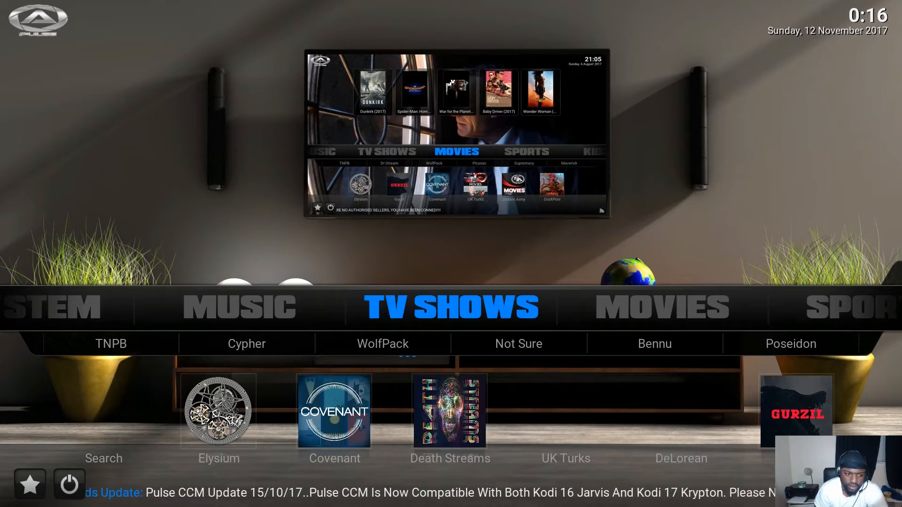
key(Down)
key(Right)
key(Right)
key(Right)
key(Right)
key(Right)
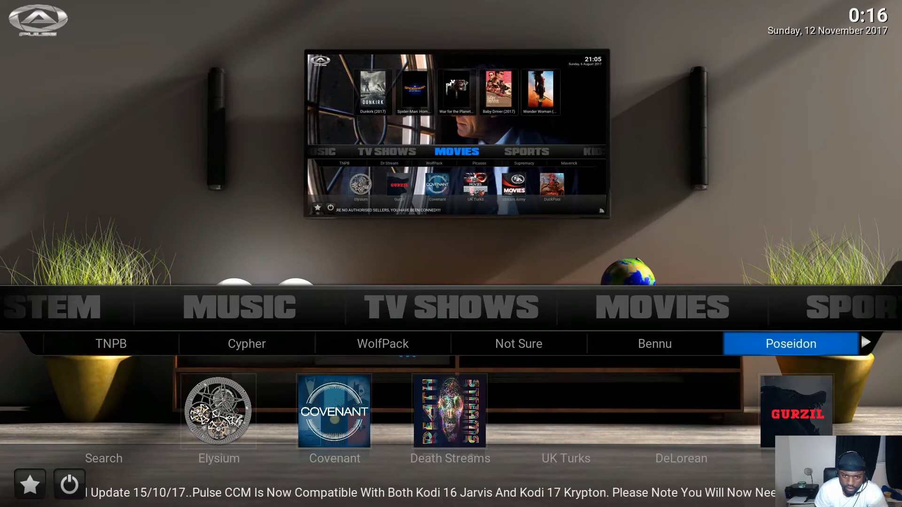
key(Left)
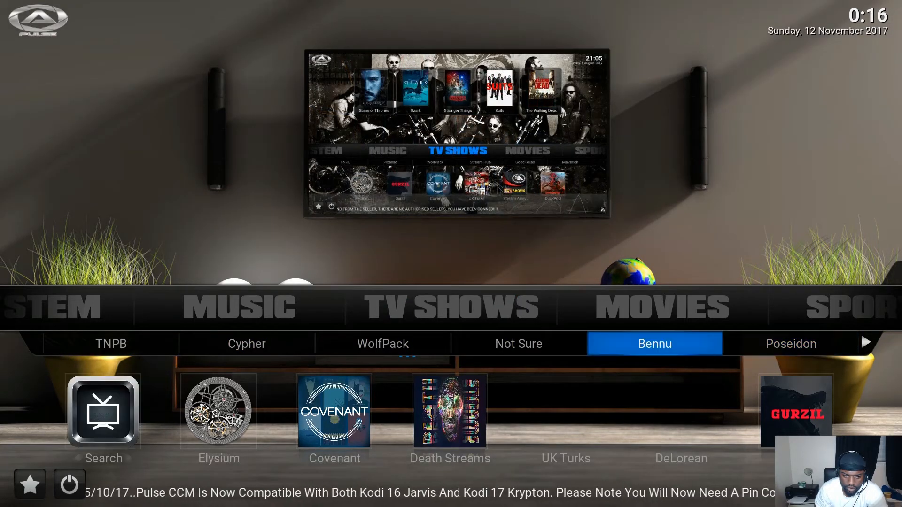
key(Left)
key(Left)
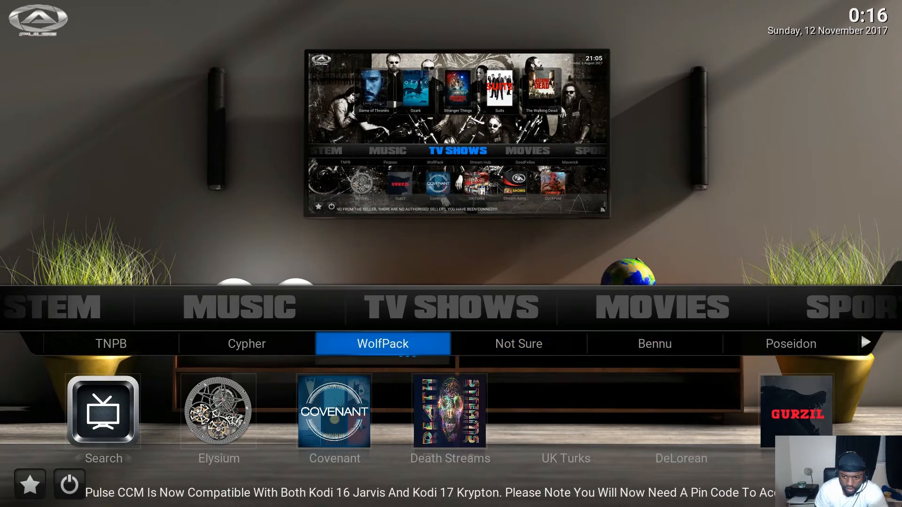
key(Right)
key(Right)
key(Right)
key(Right)
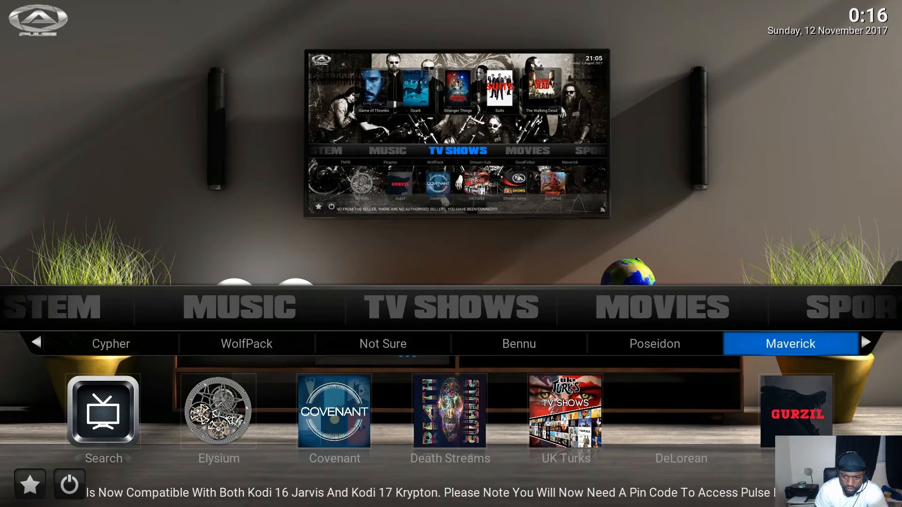
key(Right)
key(Right)
key(Right)
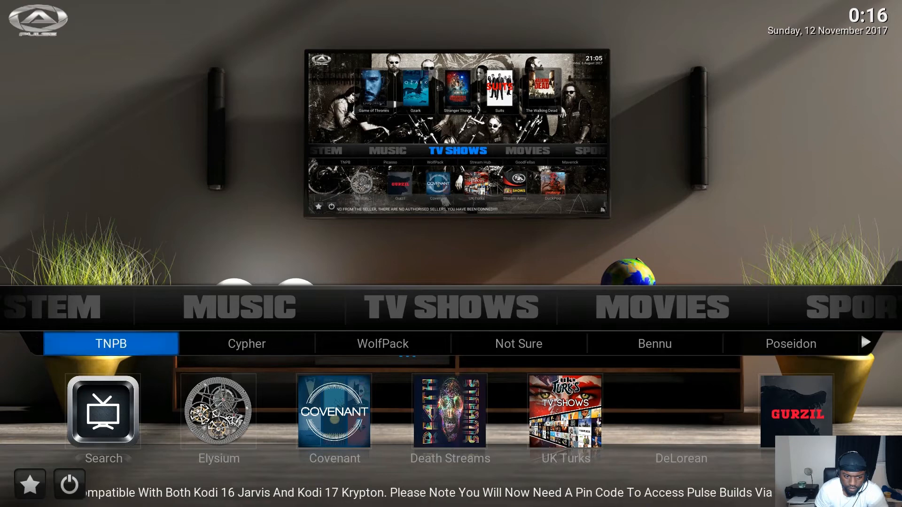
Step: Browse the Covenant and Death Streams tiles, then move through Movies to Sports
key(Down)
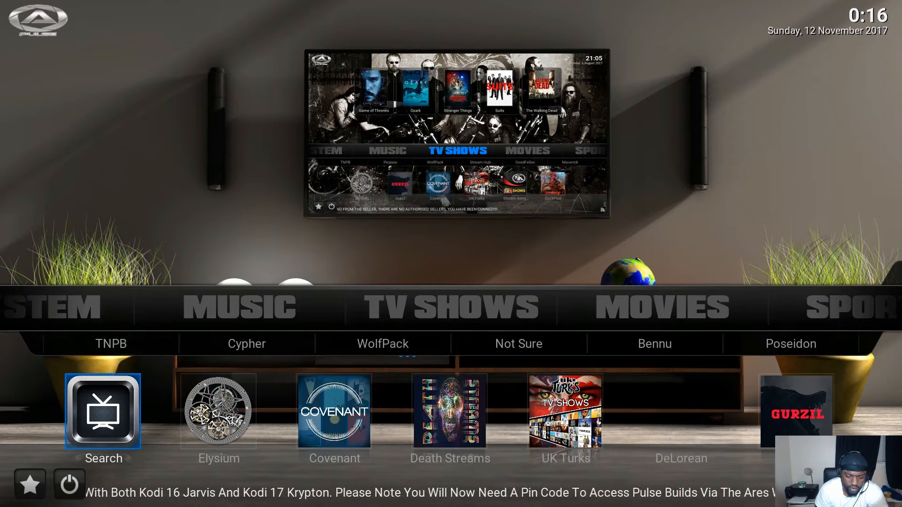
key(Right)
key(Right)
key(Right)
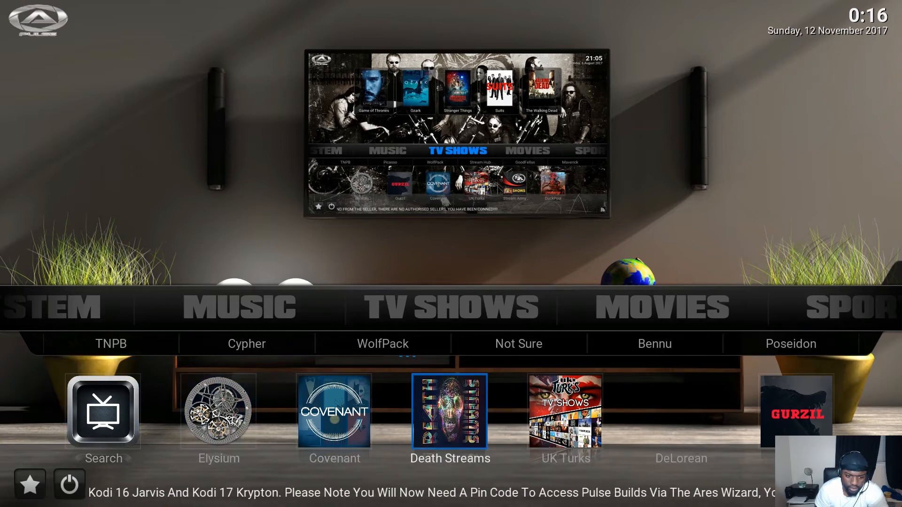
key(Left)
key(Left)
key(Right)
key(Right)
key(Right)
key(Right)
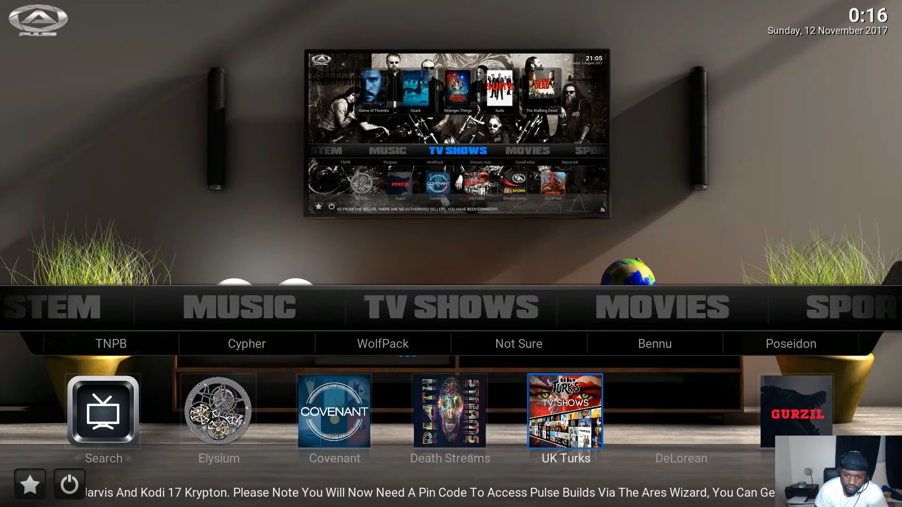
key(Left)
key(Left)
key(Left)
key(Left)
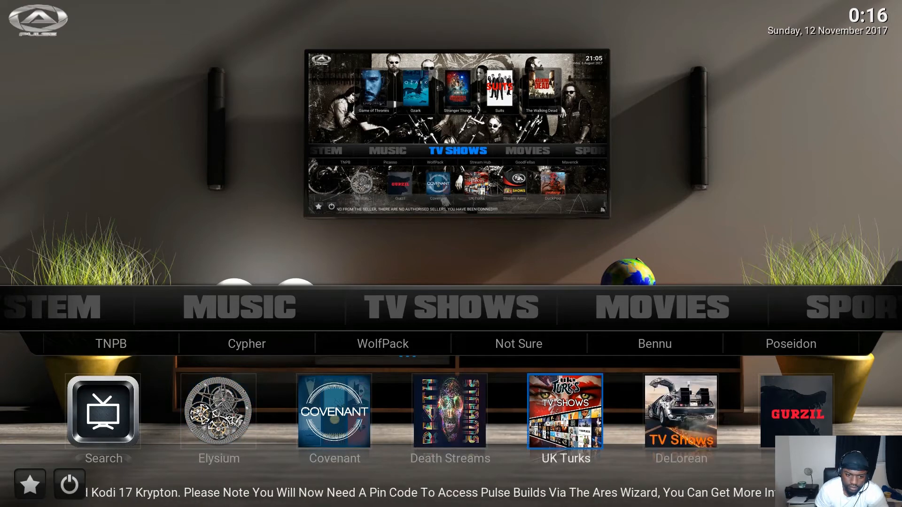
key(Right)
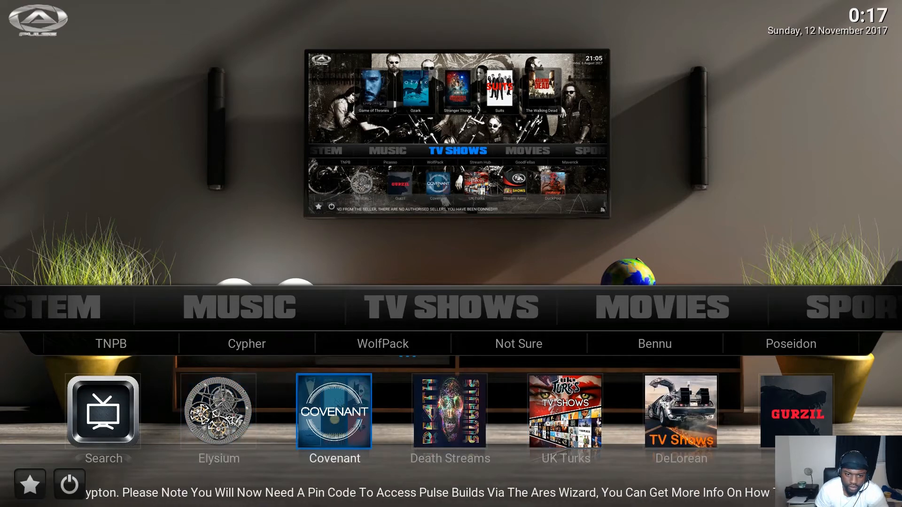
key(Up)
key(Up)
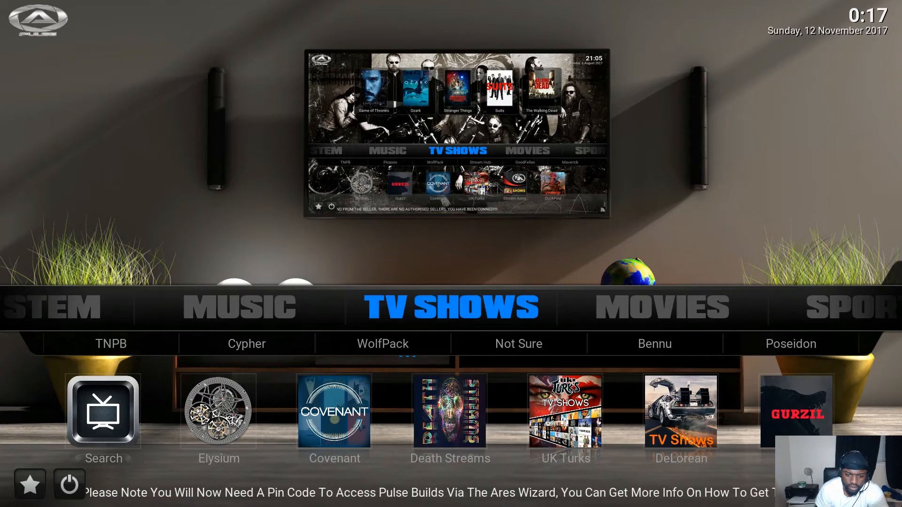
key(Right)
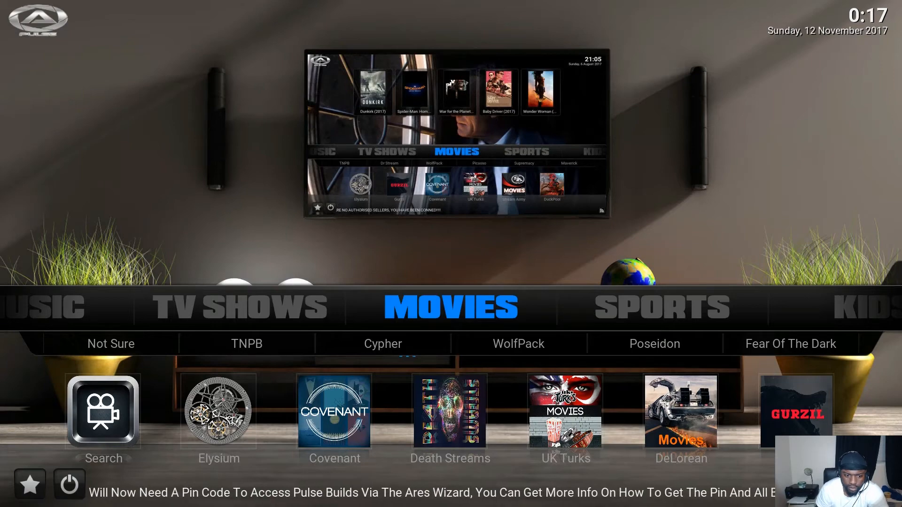
key(Right)
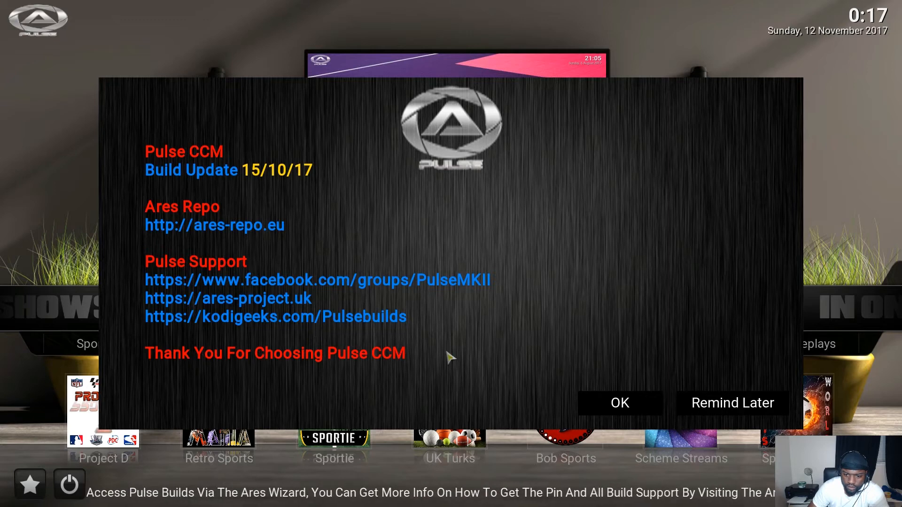
Step: Dismiss the Pulse CCM update notice and move on through Kids to In One
click(634, 405)
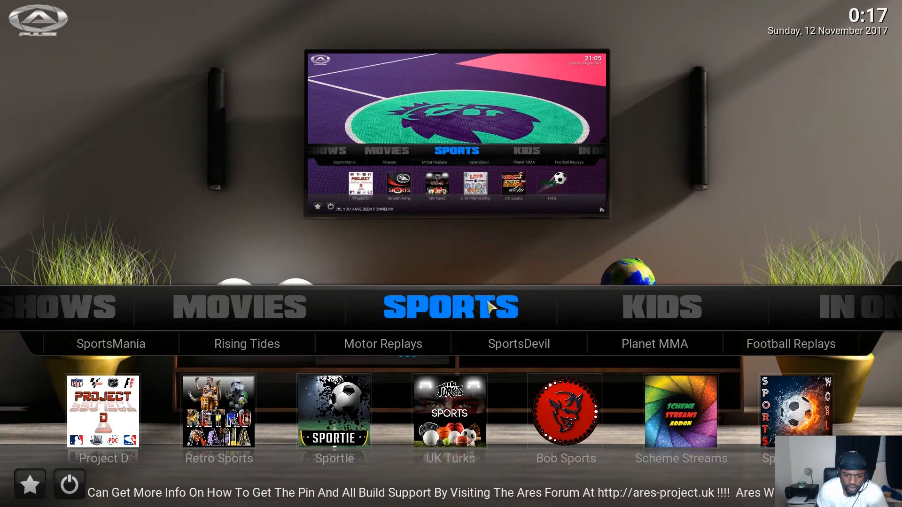
key(Right)
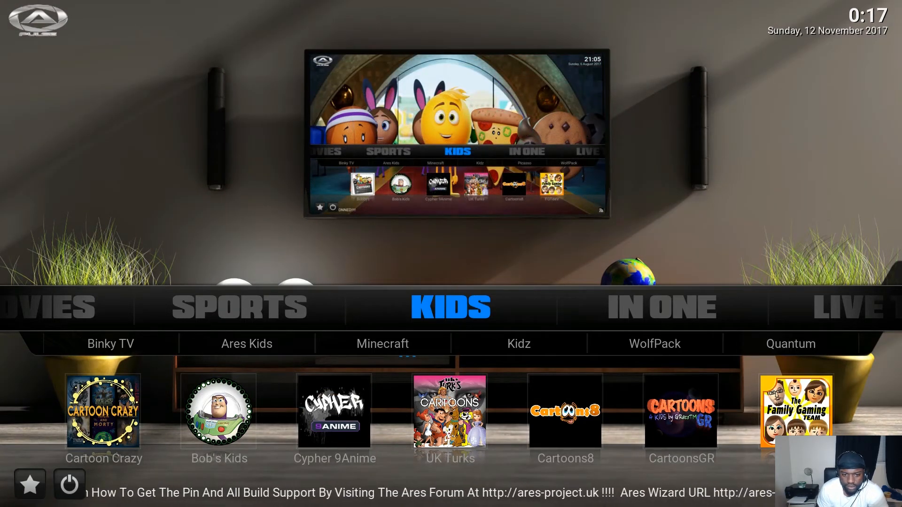
key(Right)
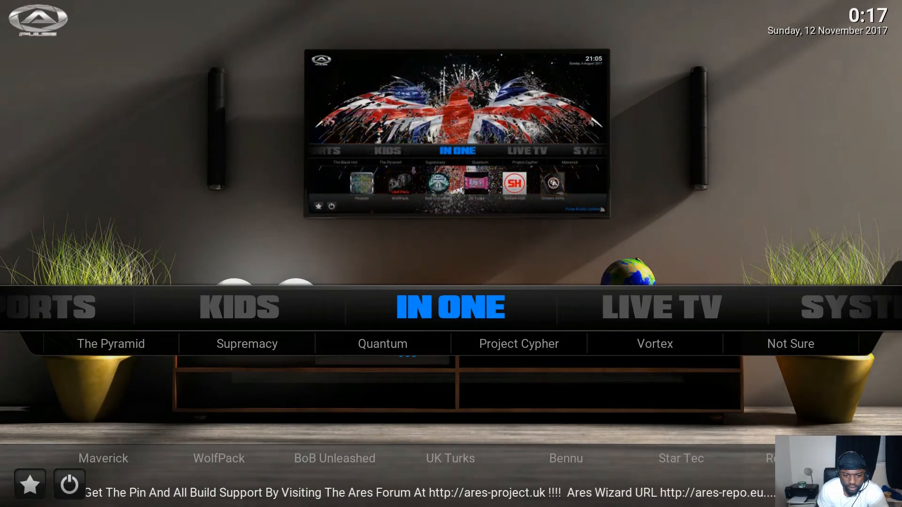
Step: Browse the In One tiles and submenu, then continue through Live TV to System
key(Down)
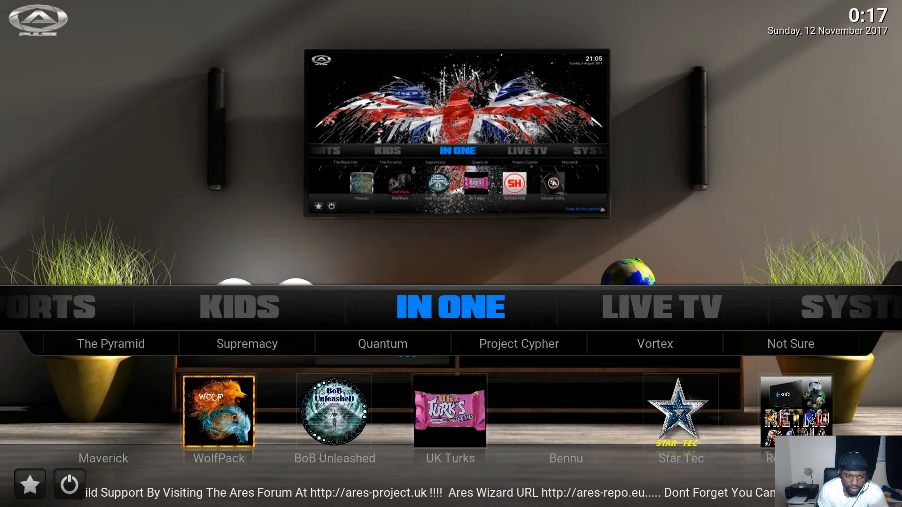
key(Down)
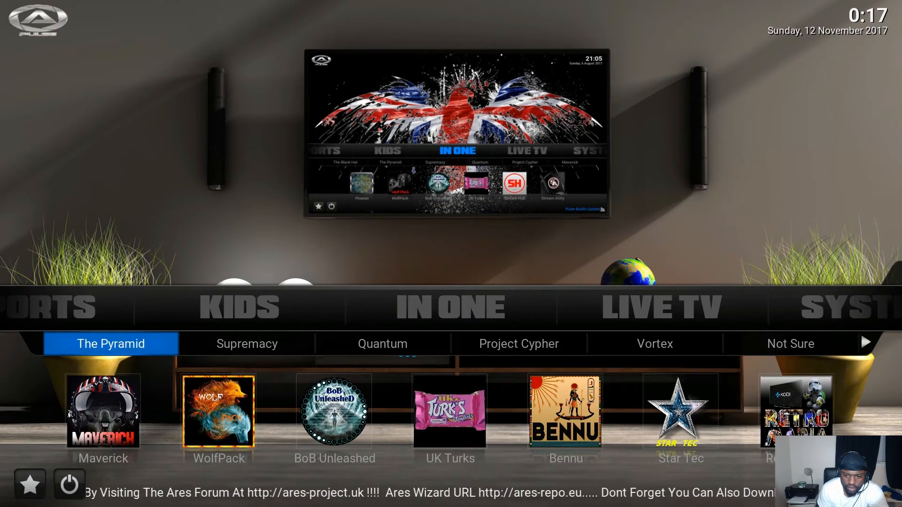
key(Right)
key(Right)
key(Right)
key(Right)
key(Up)
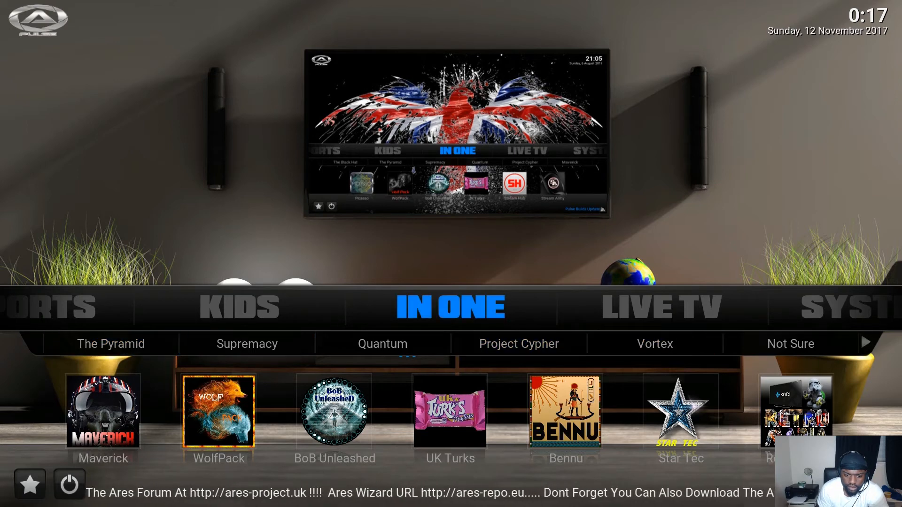
key(Right)
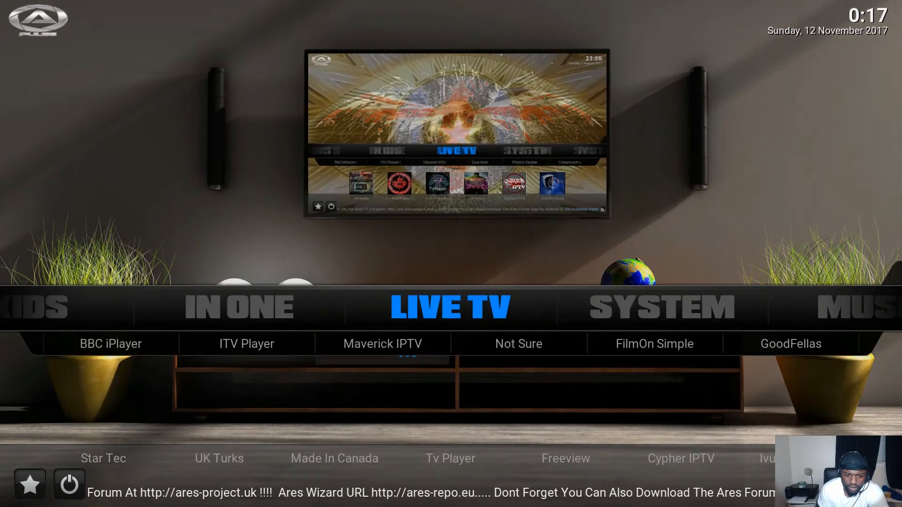
key(Right)
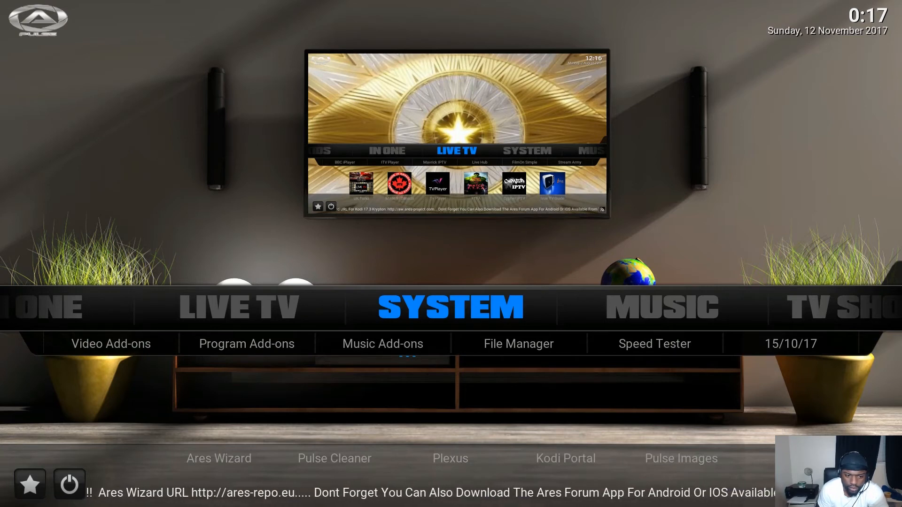
Step: Browse the System shortcut tiles, including Pulse Cleaner and Video Add-ons
key(Down)
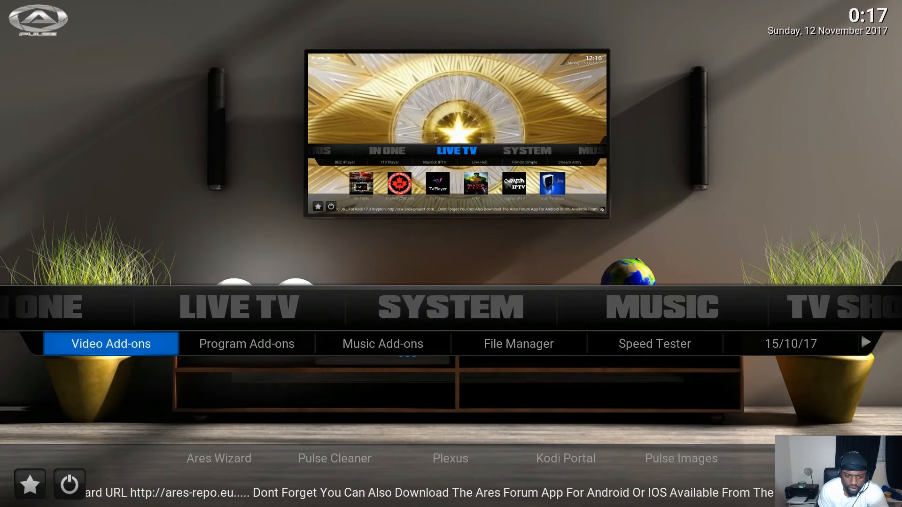
key(Down)
key(Right)
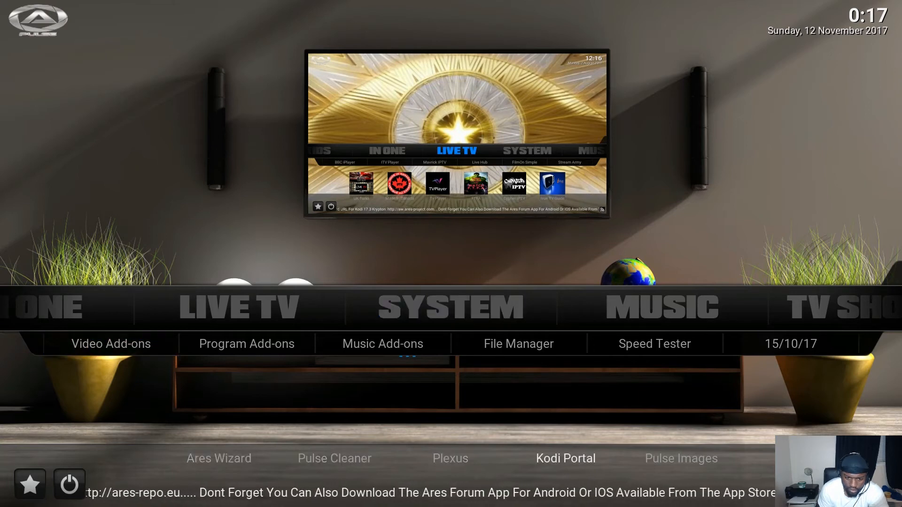
key(Left)
key(Left)
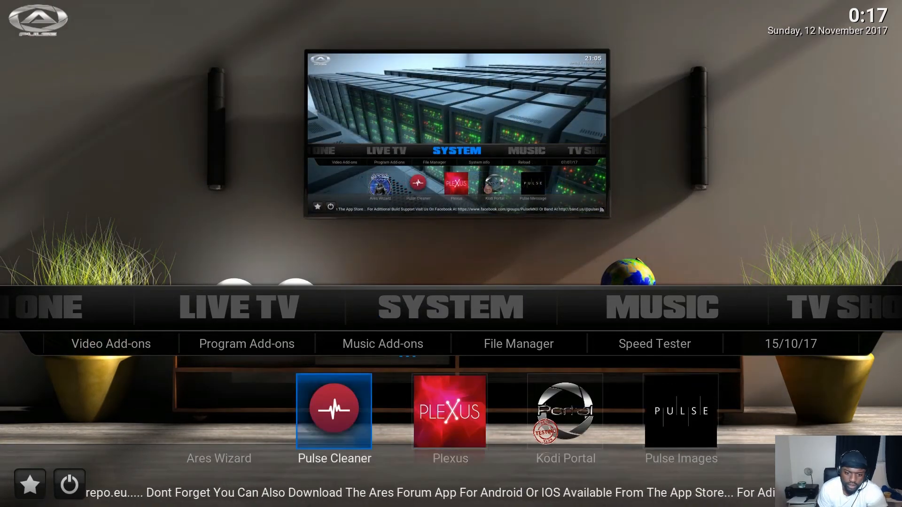
key(Up)
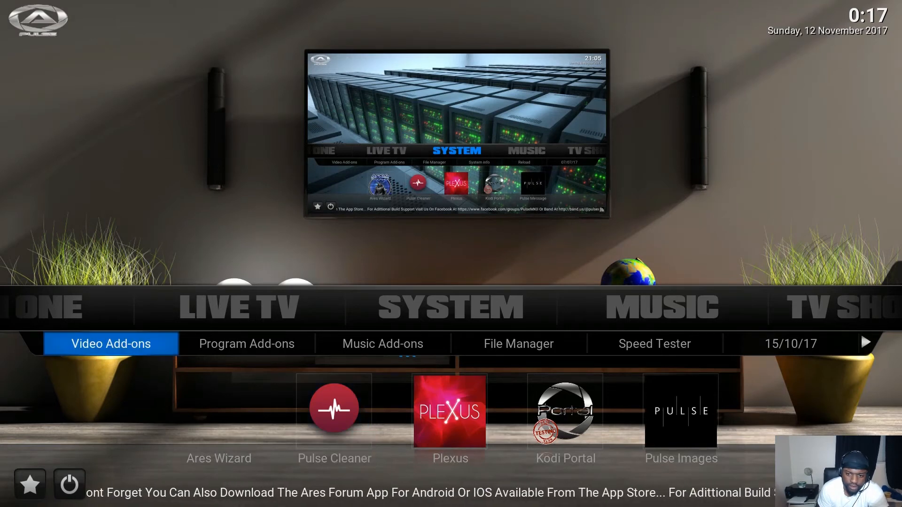
key(Up)
Step: Browse the Music menu's add-on tiles, then move on to TV Shows
key(Right)
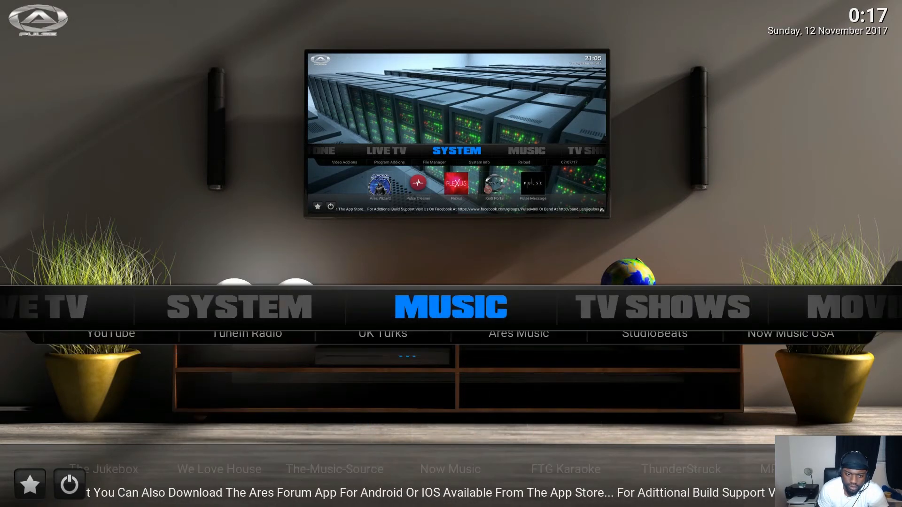
key(Down)
key(Down)
key(Right)
key(Right)
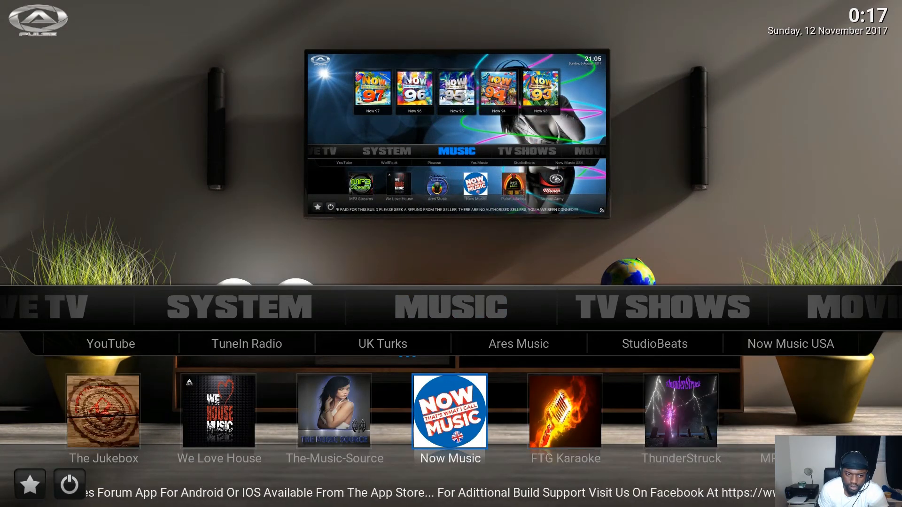
key(Up)
key(Up)
key(Right)
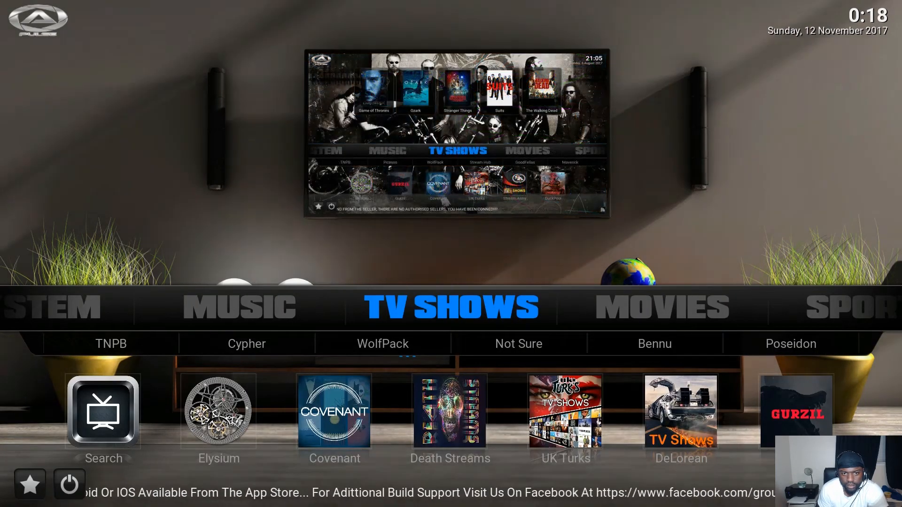
Step: Step back through Music, System, Live TV, In One and Kids to Sports
key(Left)
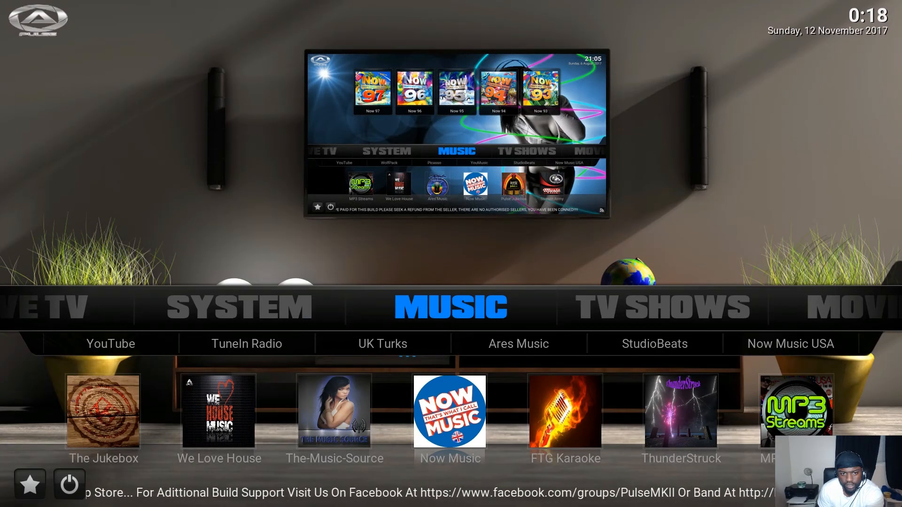
key(Left)
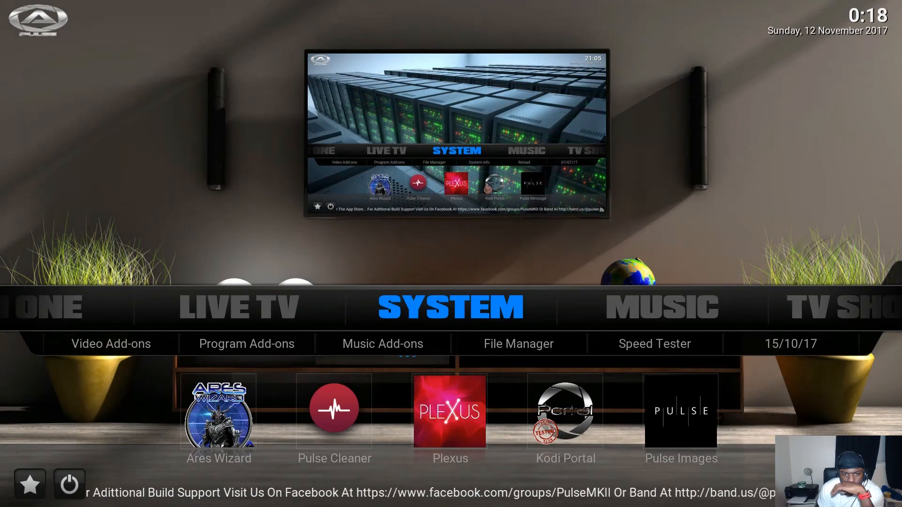
key(Left)
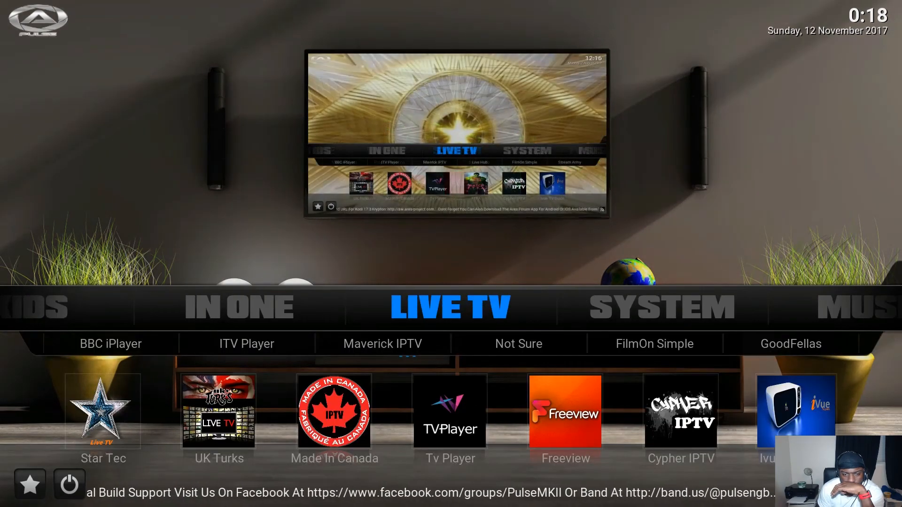
key(Left)
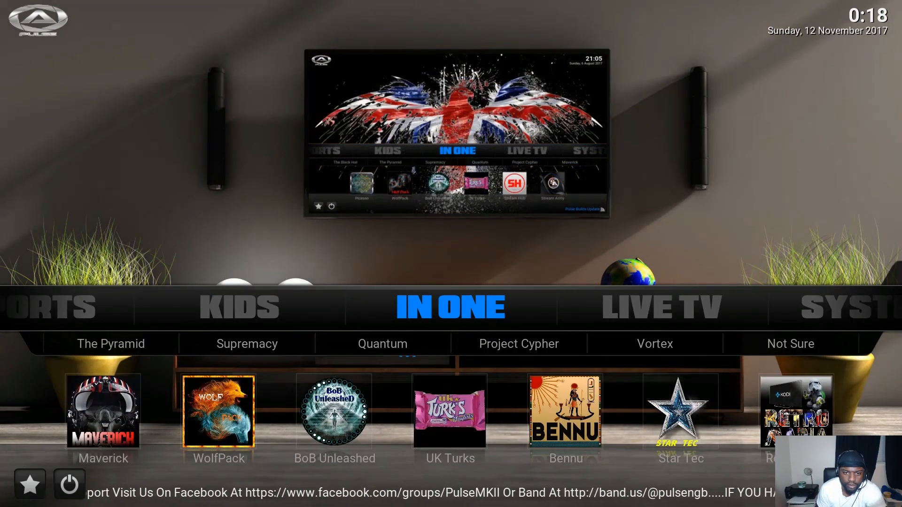
key(Left)
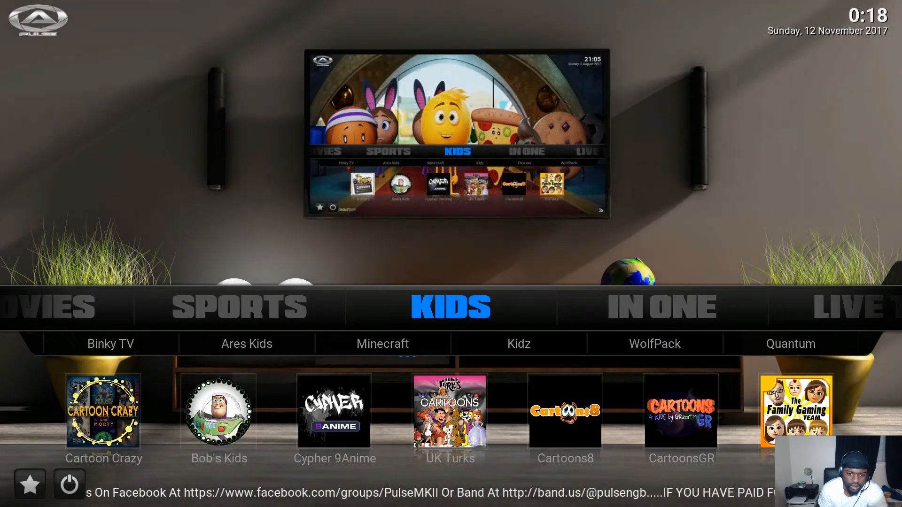
key(Left)
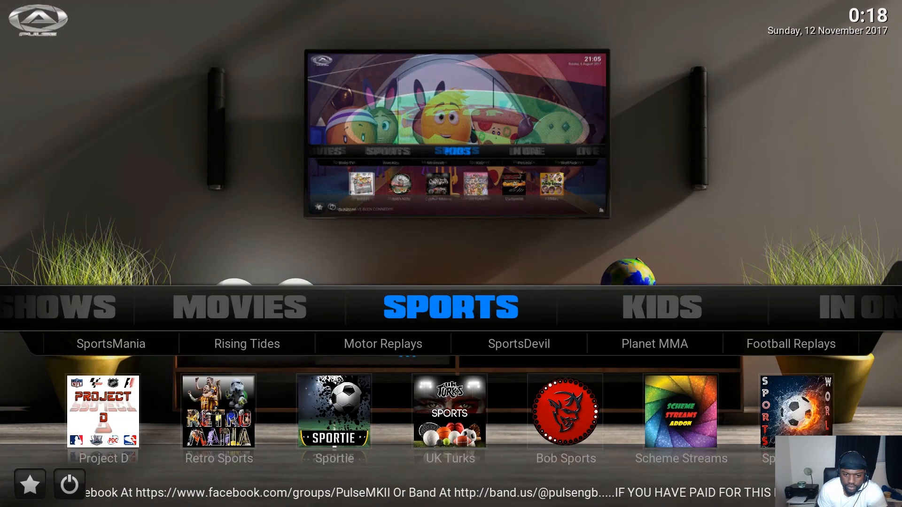
key(Right)
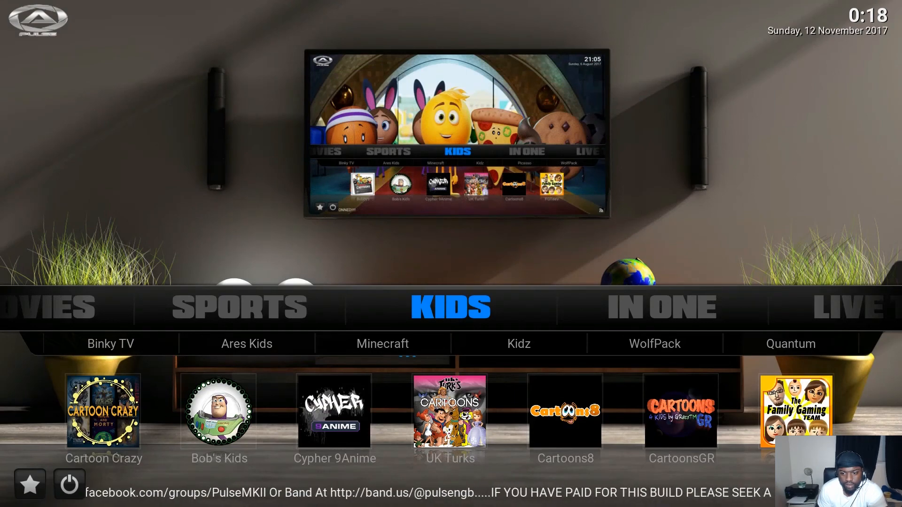
key(Left)
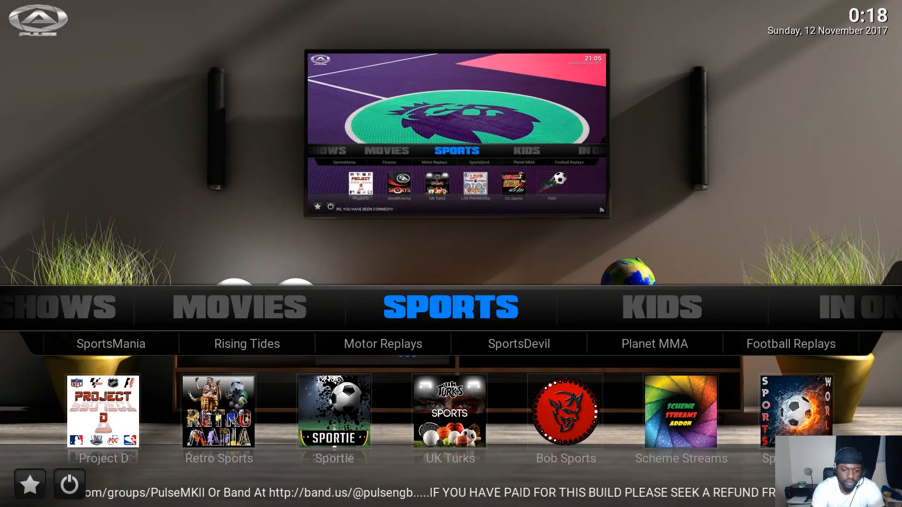